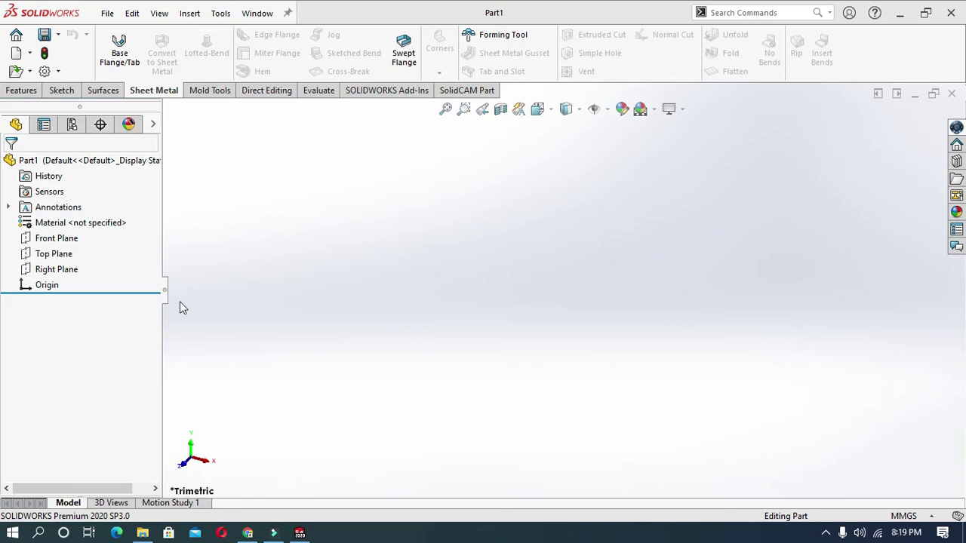
Step: Start a new sketch on the Top Plane, viewed normal to it
right_click(60, 256)
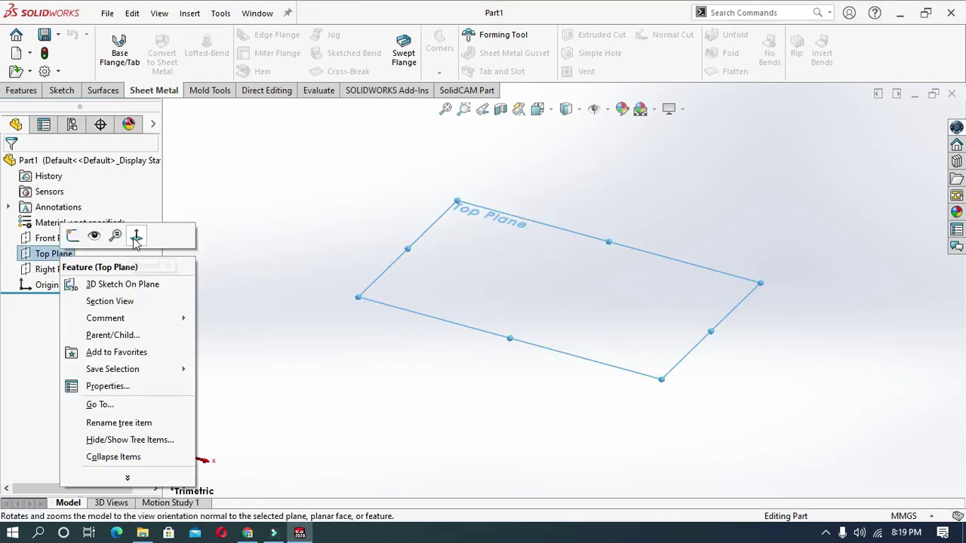
click(136, 237)
right_click(50, 255)
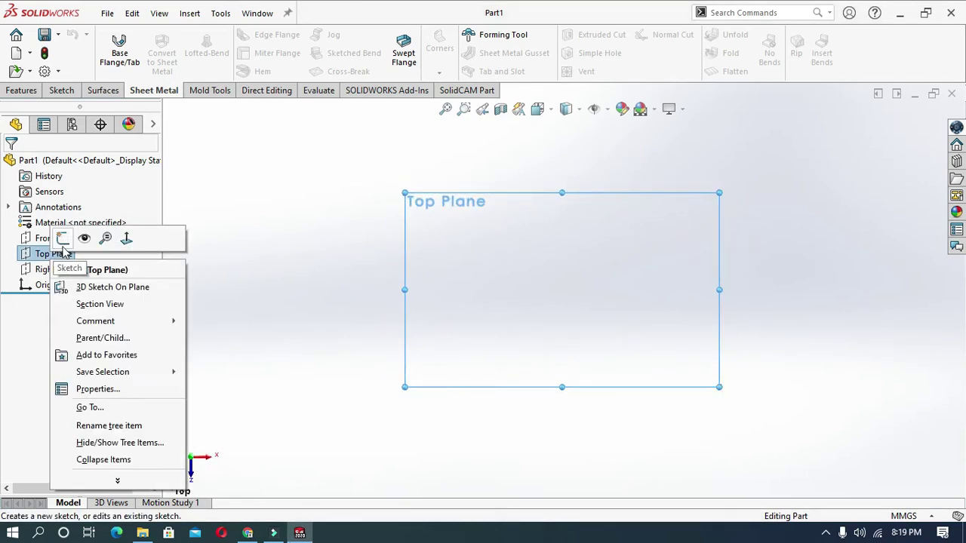
click(63, 239)
Step: Draw a circle centred on the origin and dimension it to 30 mm diameter
click(212, 35)
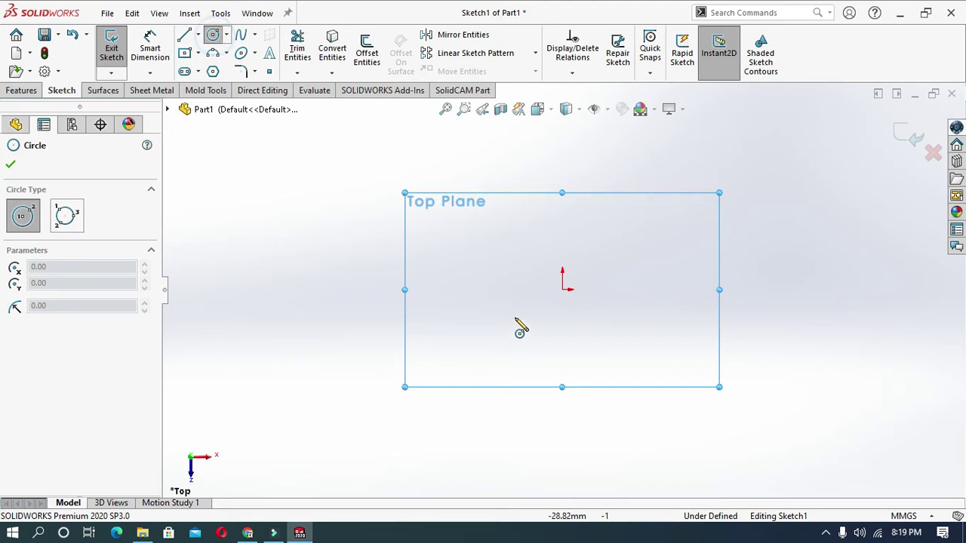
click(563, 289)
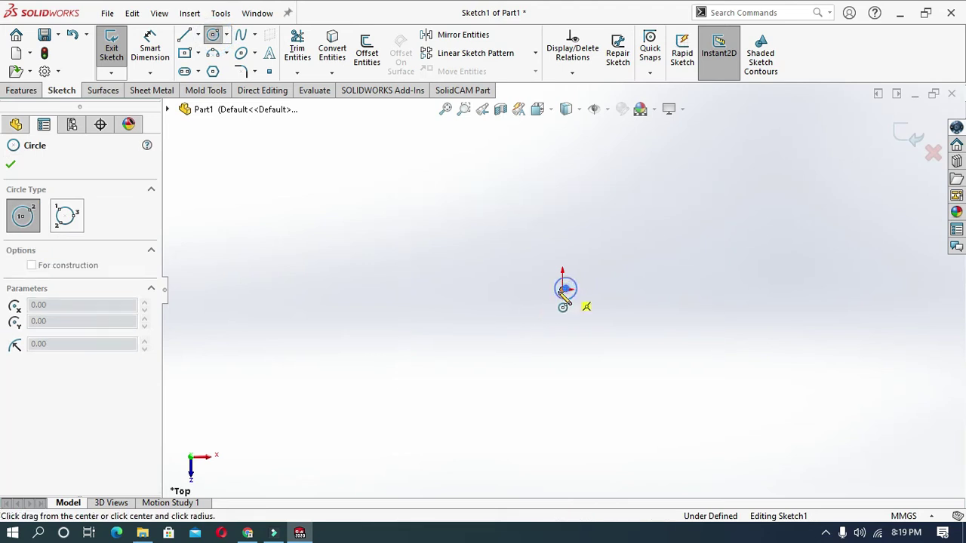
click(468, 291)
click(150, 47)
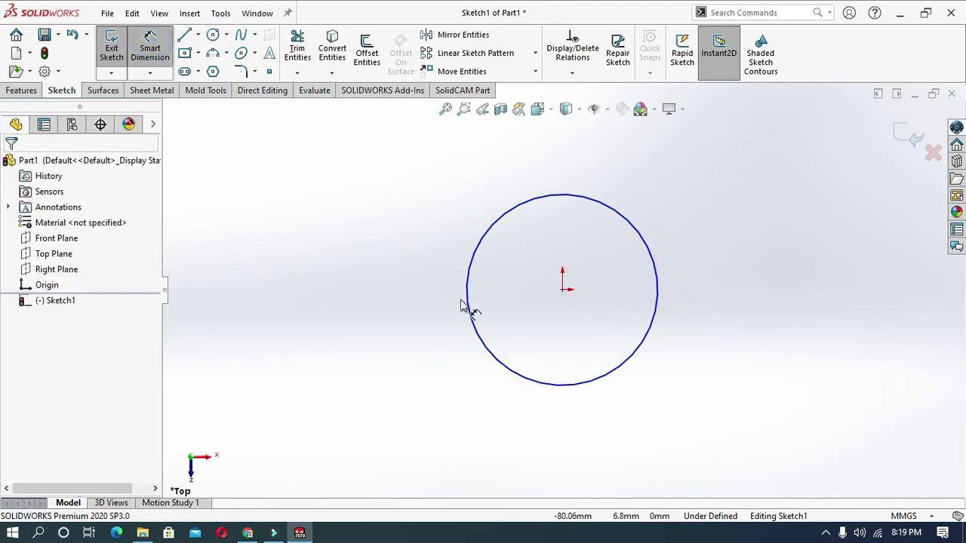
click(470, 308)
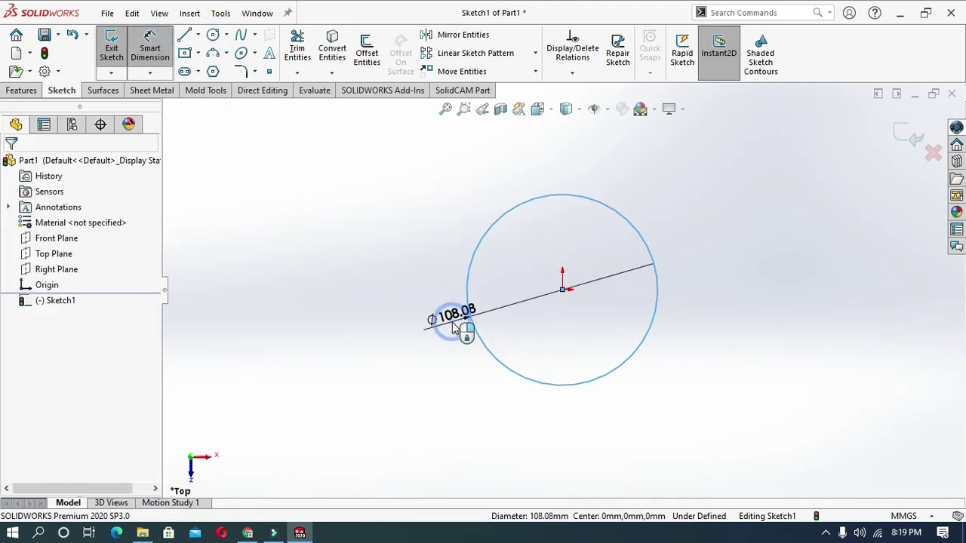
click(451, 324)
text(30)
key(Return)
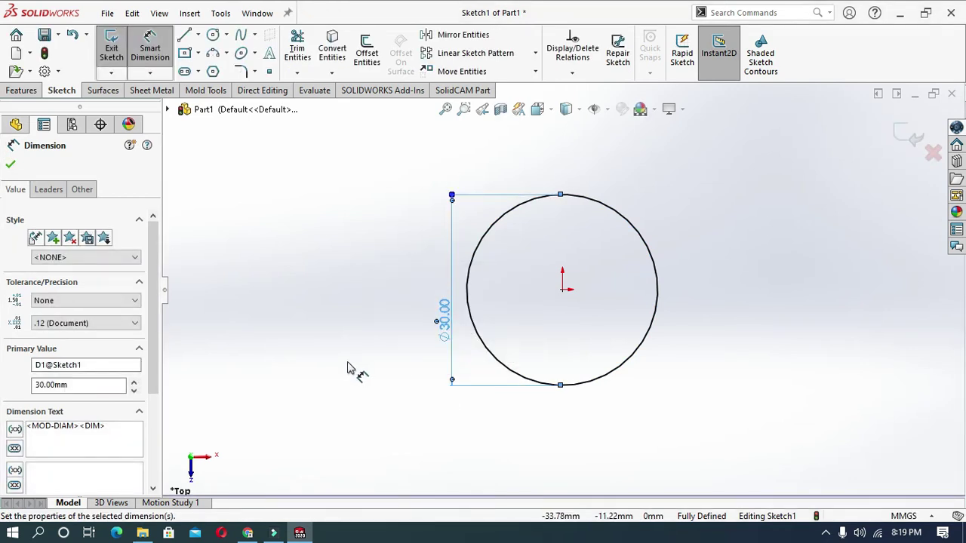
click(349, 364)
Step: Draw a horizontal centerline starting from the circle's centre
click(198, 34)
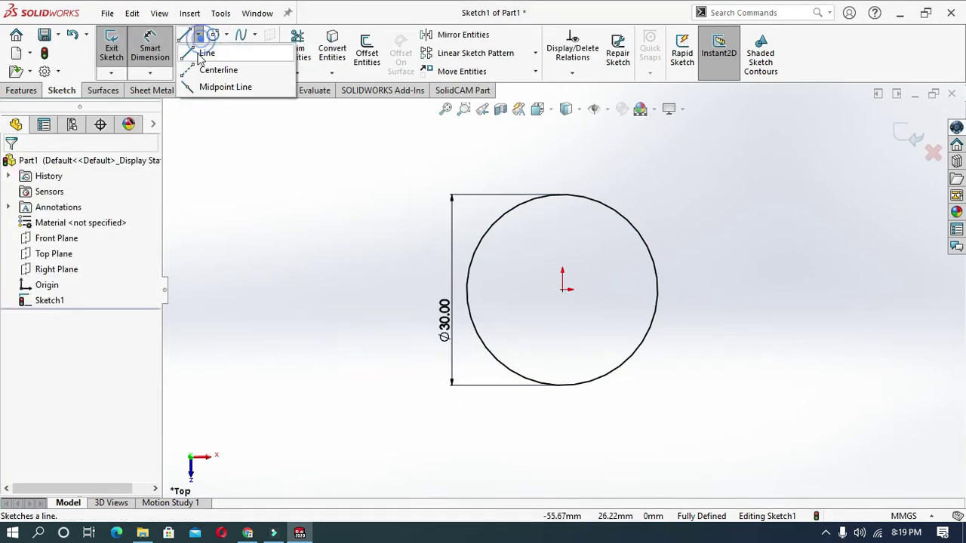
click(205, 68)
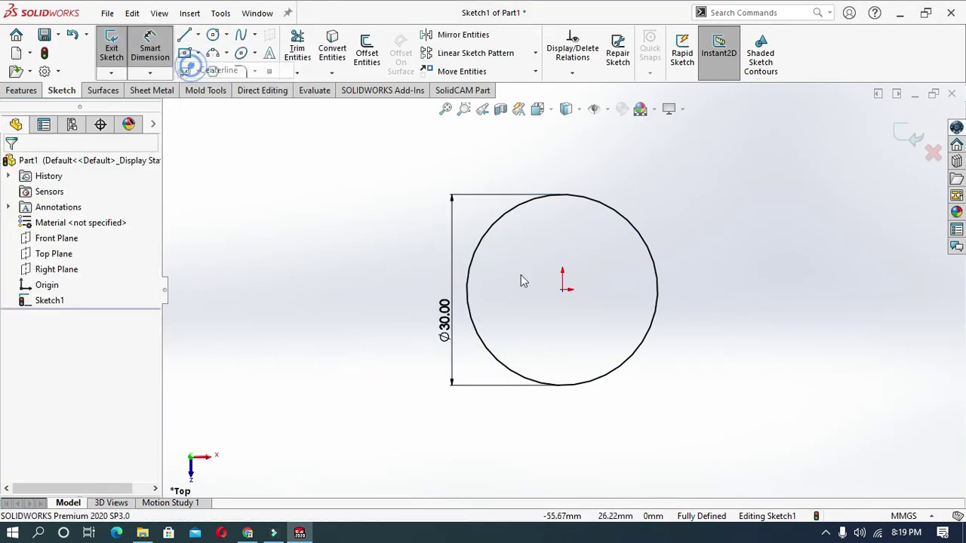
click(562, 289)
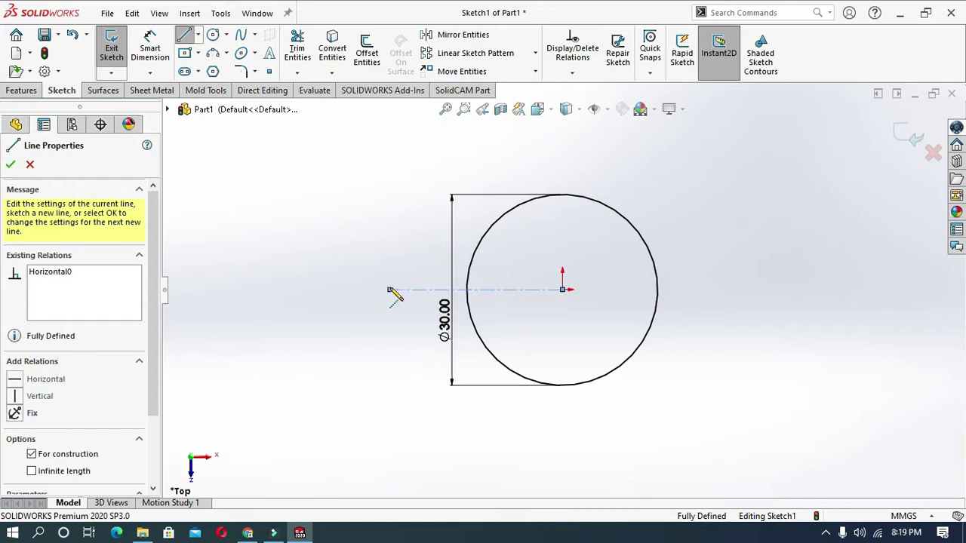
key(Escape)
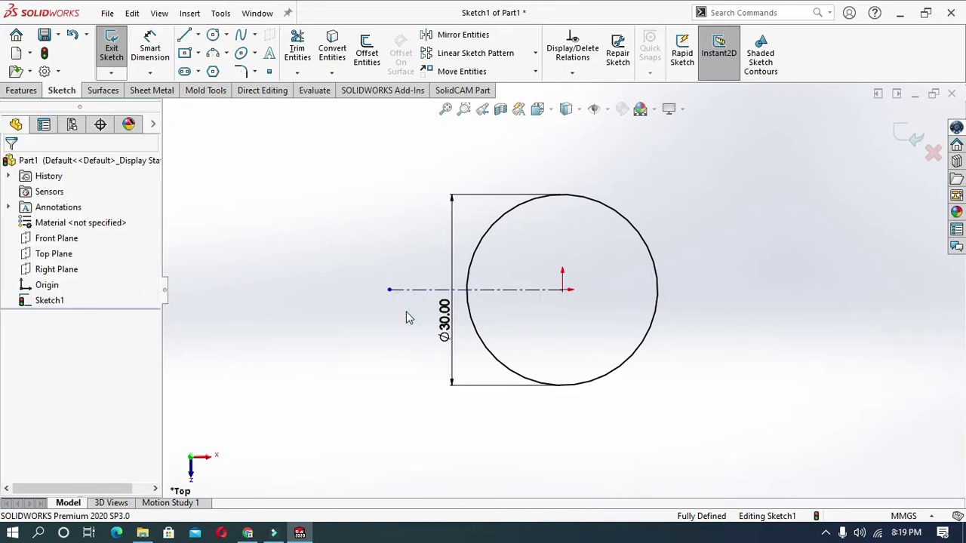
Step: Draw a centre-point arc on the centerline crossing the circle's left edge
click(213, 56)
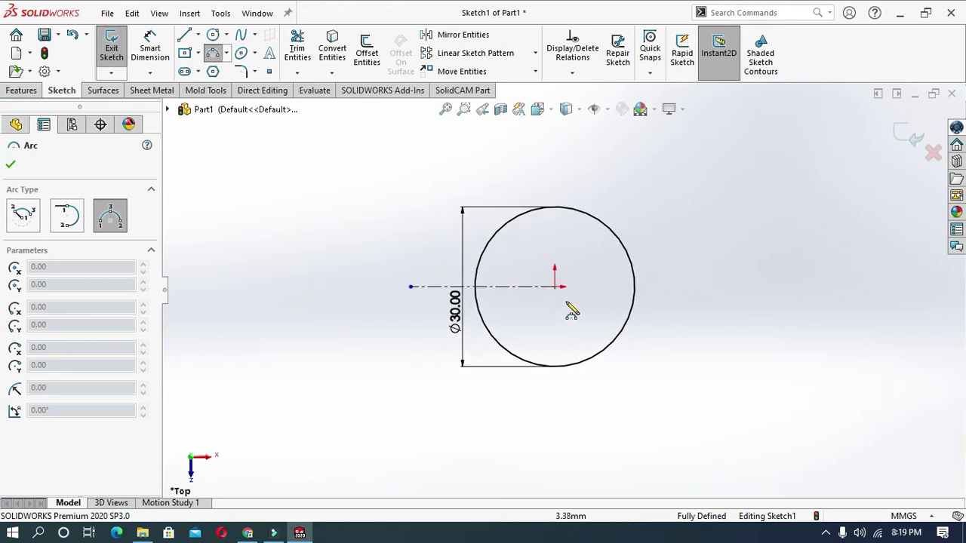
scroll(506, 280, down, 3)
click(22, 214)
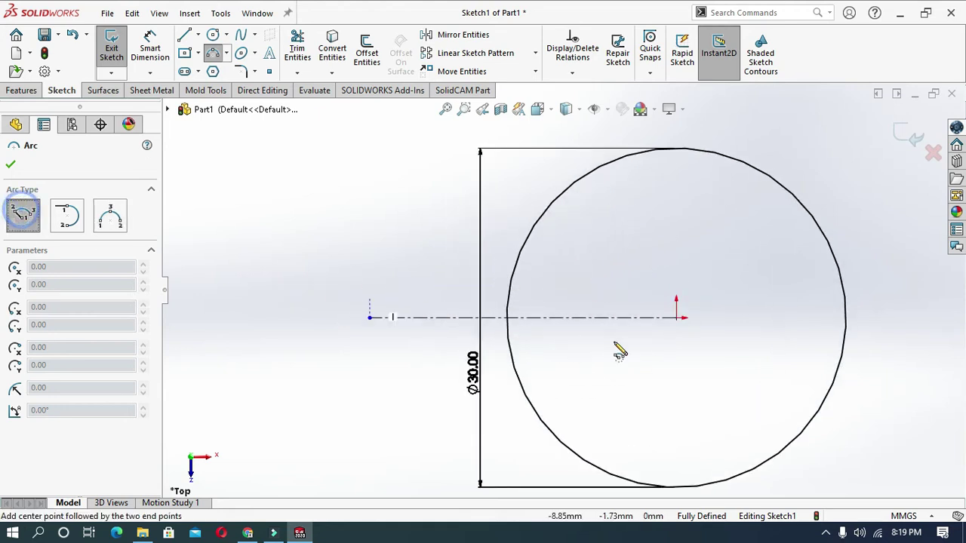
click(493, 318)
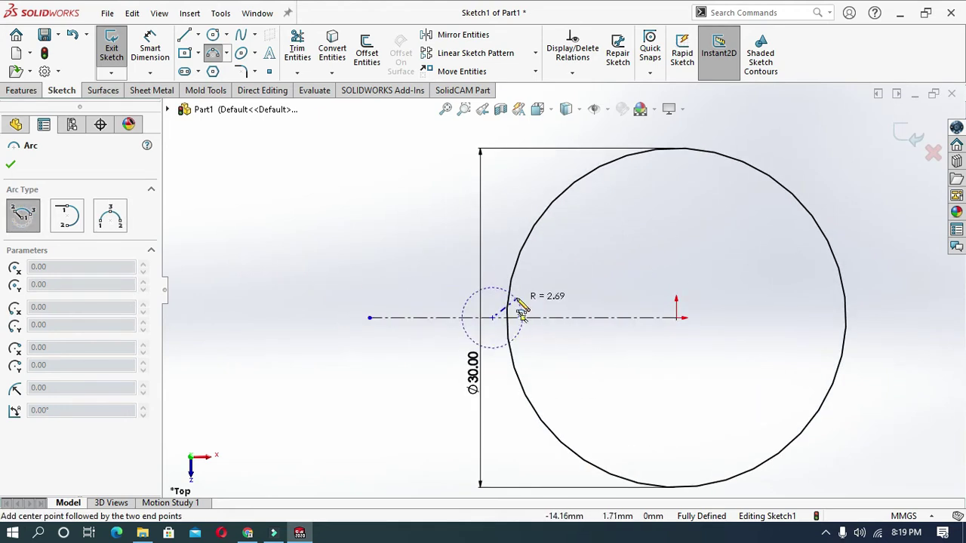
click(510, 286)
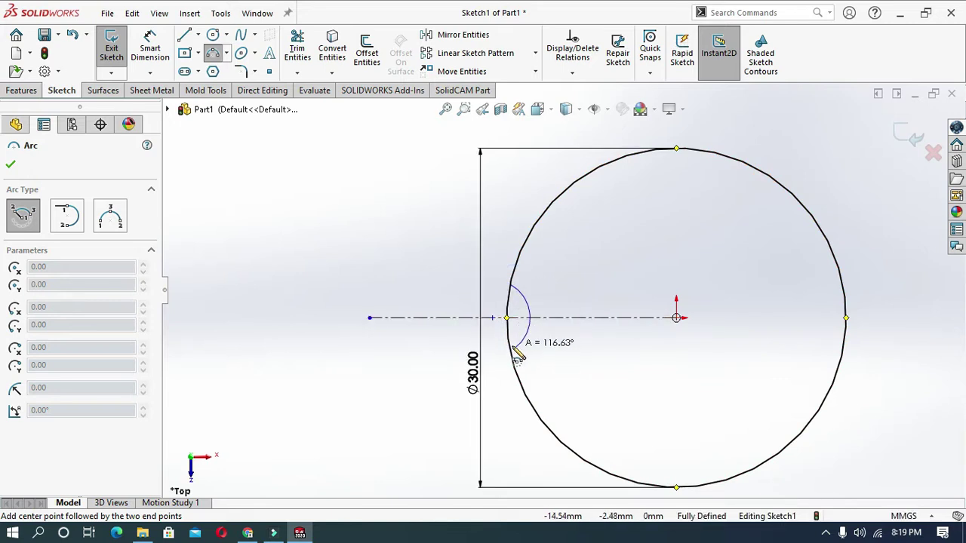
click(511, 350)
Step: Dimension the small arc's radius to 3 mm
click(152, 39)
click(535, 341)
click(548, 347)
key(Return)
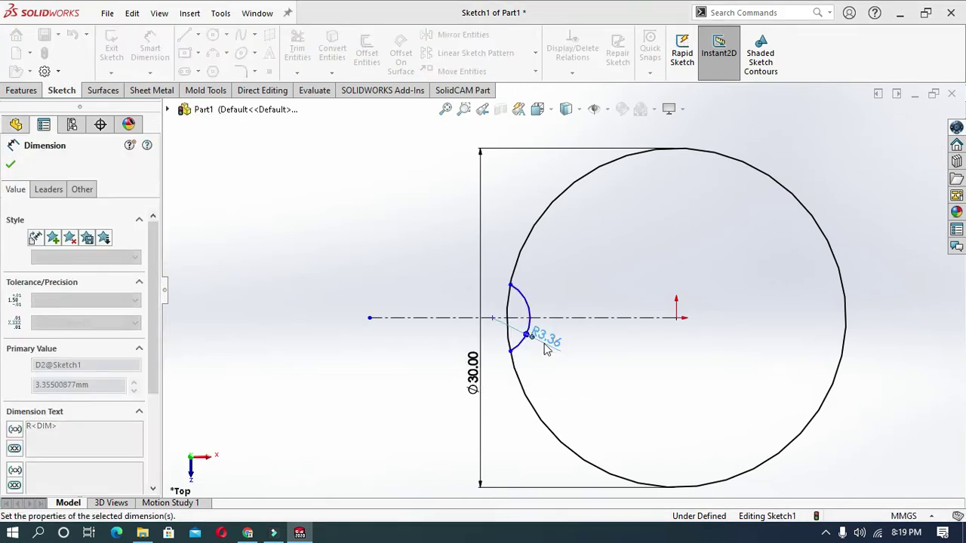
text(3)
key(Return)
Step: Reshape the small arc by moving its lower endpoint onto the circle
click(577, 388)
scroll(565, 352, up, 1)
scroll(538, 353, up, 2)
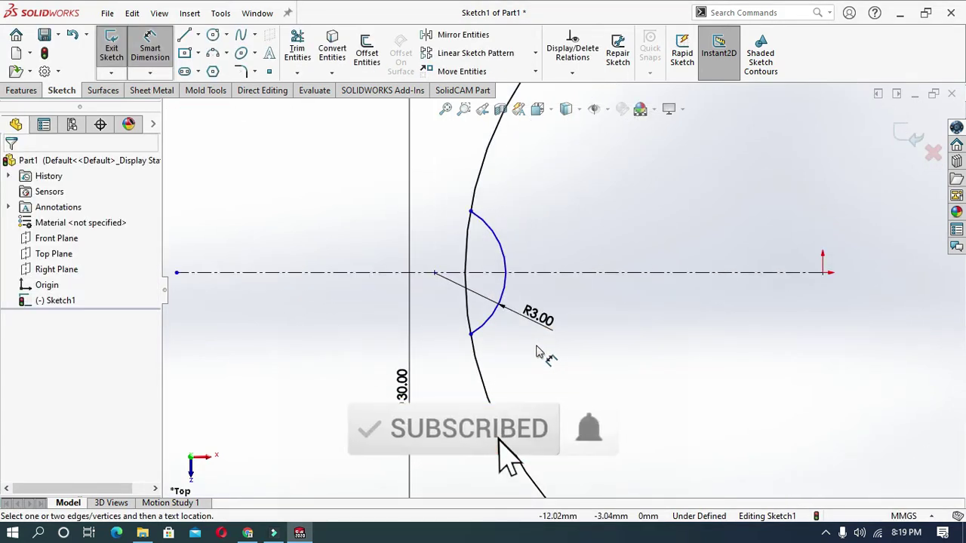
key(Escape)
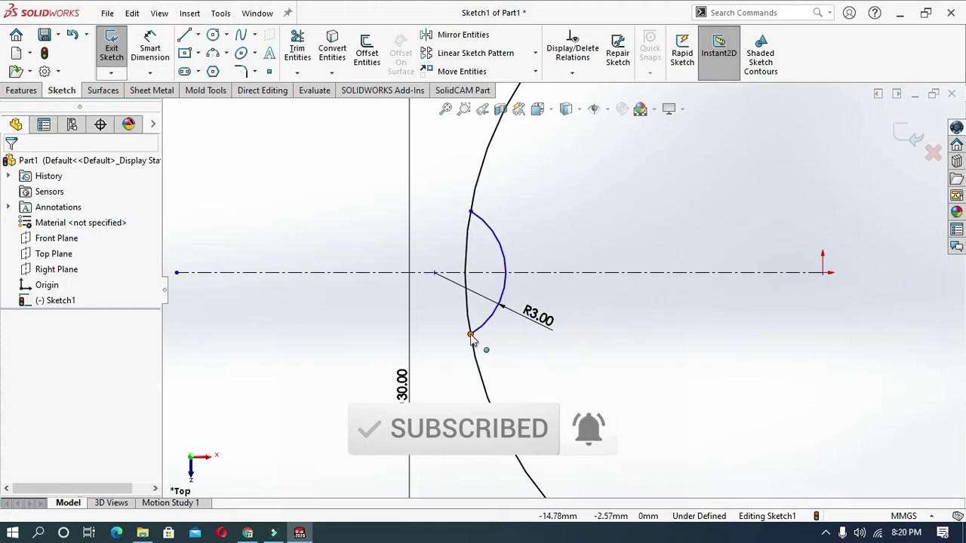
click(471, 336)
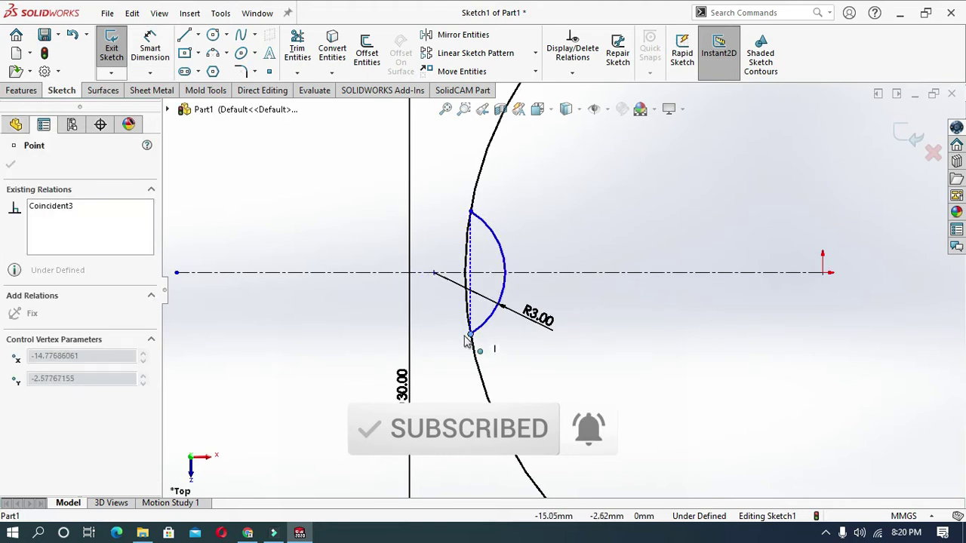
drag(466, 341, 470, 329)
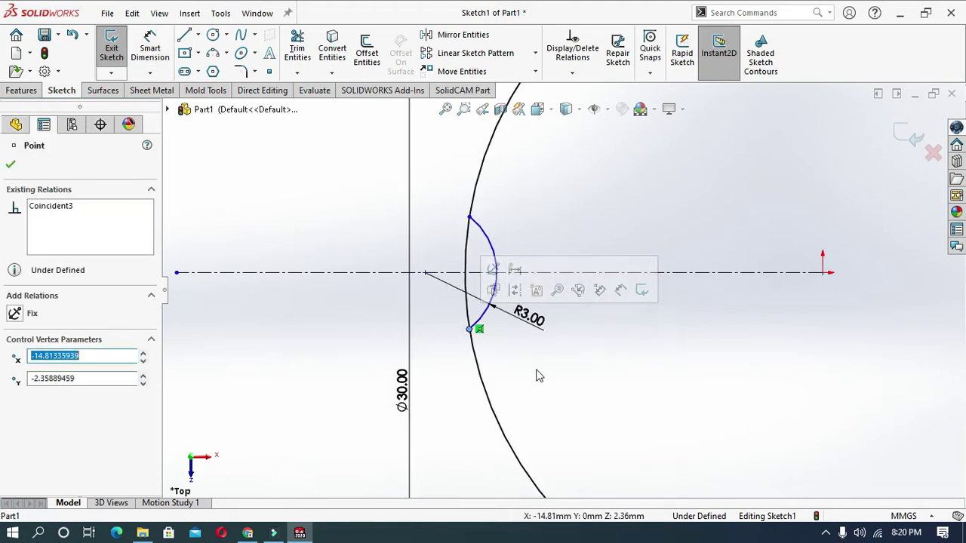
click(555, 385)
Step: Dimension the vertical distance between the arc's endpoints to 4.7 mm
click(163, 39)
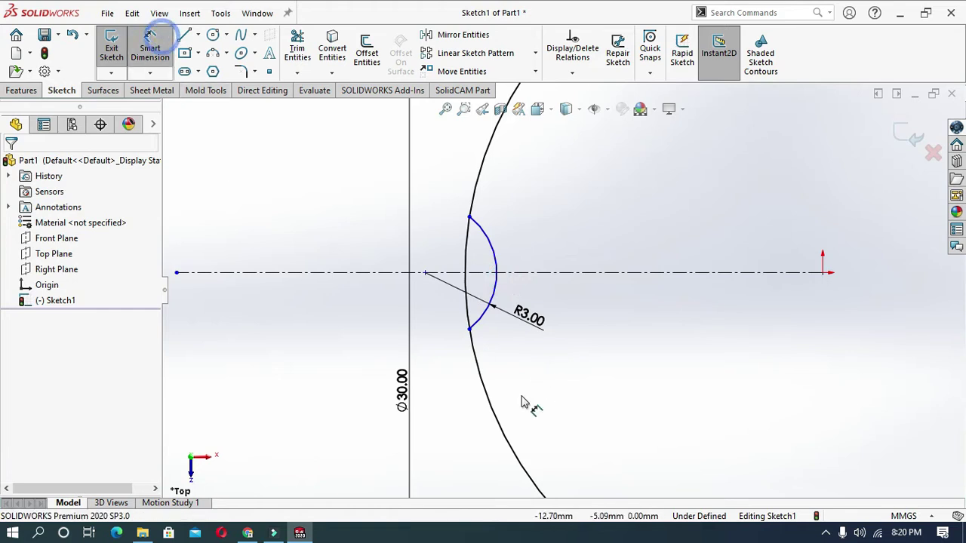
click(470, 330)
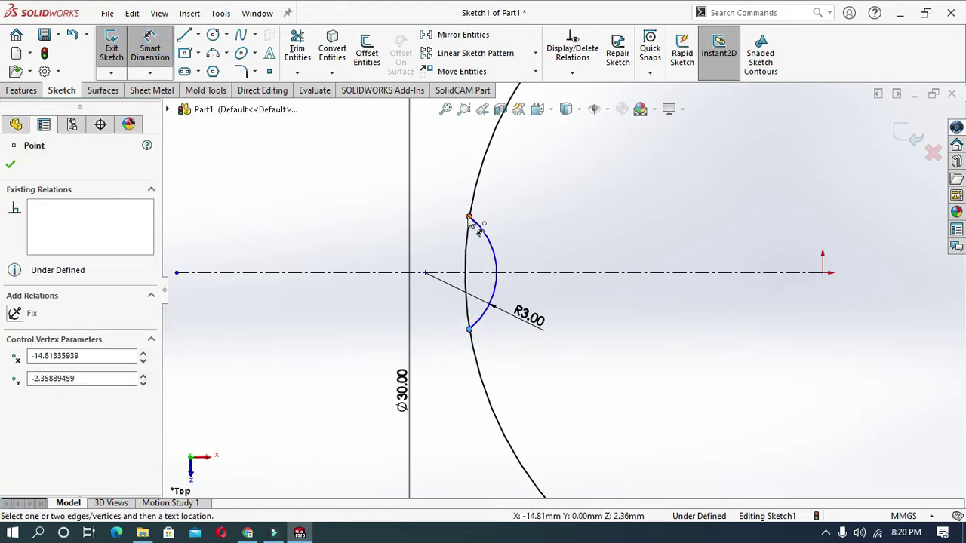
click(469, 217)
click(366, 245)
text(4.7)
key(Return)
click(285, 349)
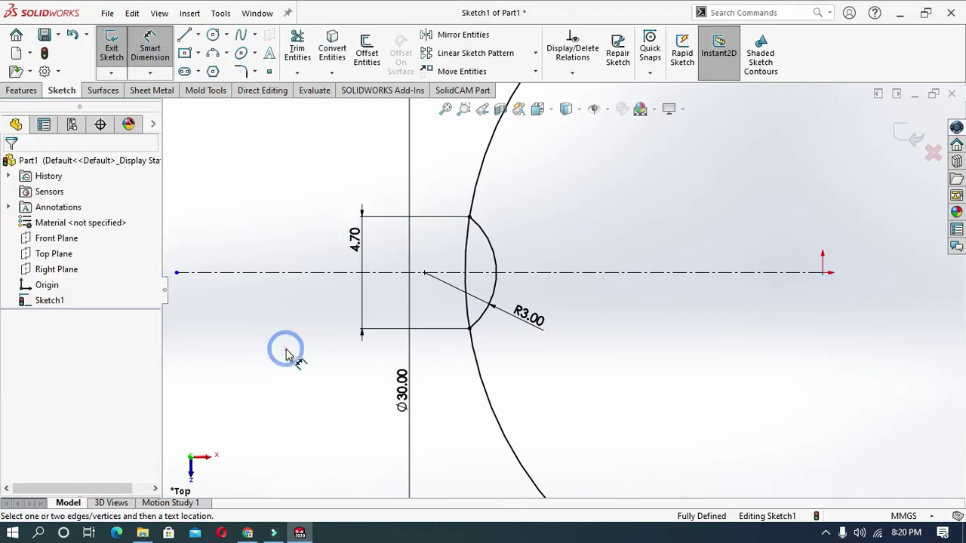
key(f)
key(Escape)
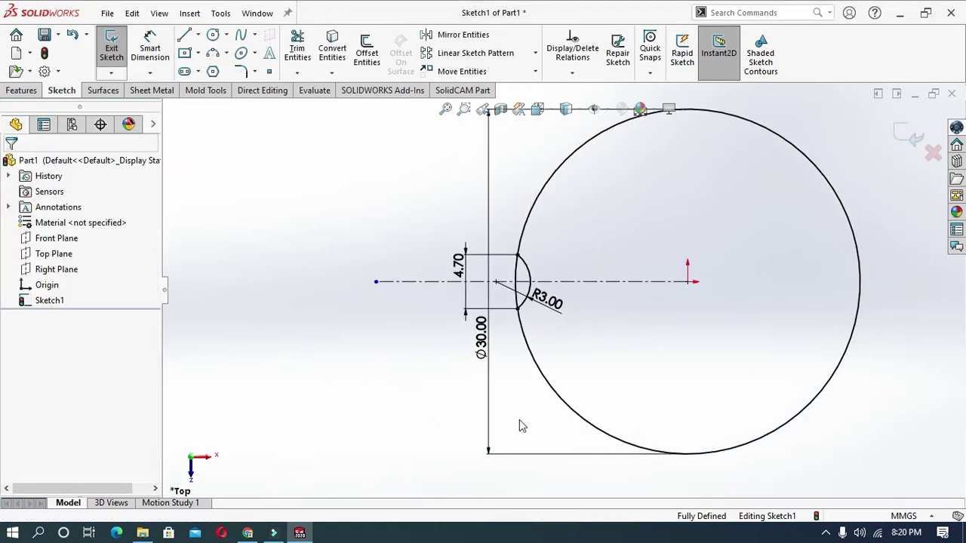
Step: Convert the 30 mm circle into construction geometry
click(578, 412)
click(45, 355)
click(362, 372)
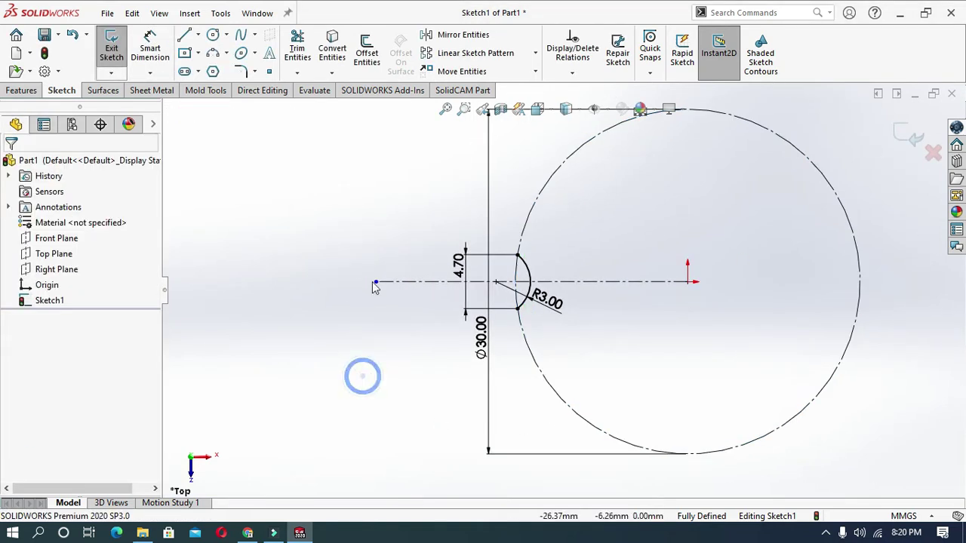
Step: Circular-pattern Arc2 with 20 instances around the circle, replacing Arc1 in the selection
click(535, 53)
click(505, 88)
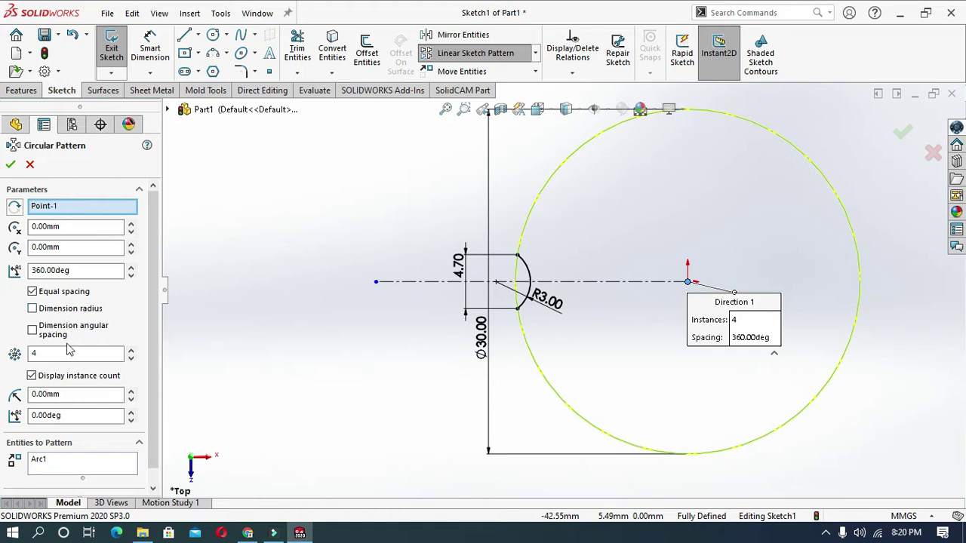
click(60, 467)
right_click(127, 462)
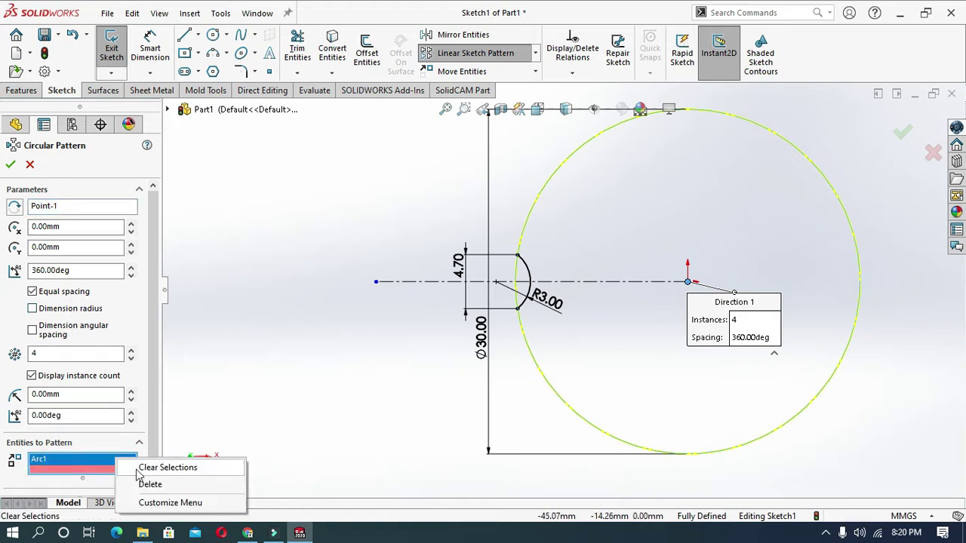
click(147, 483)
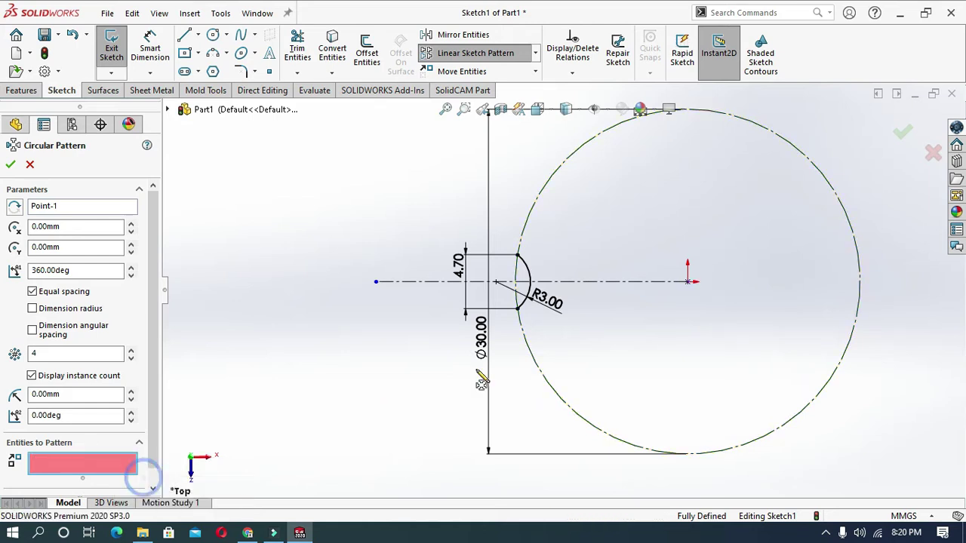
click(528, 272)
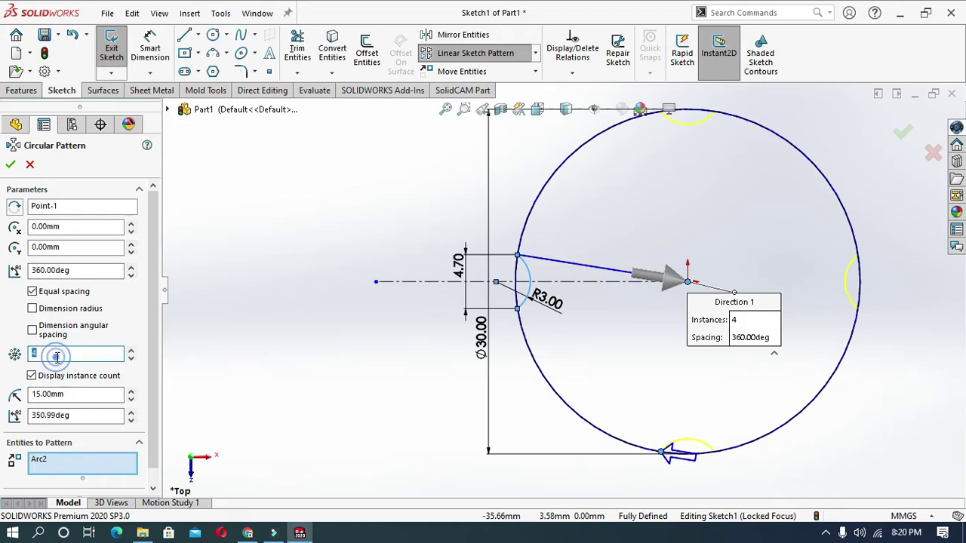
click(76, 353)
text(20)
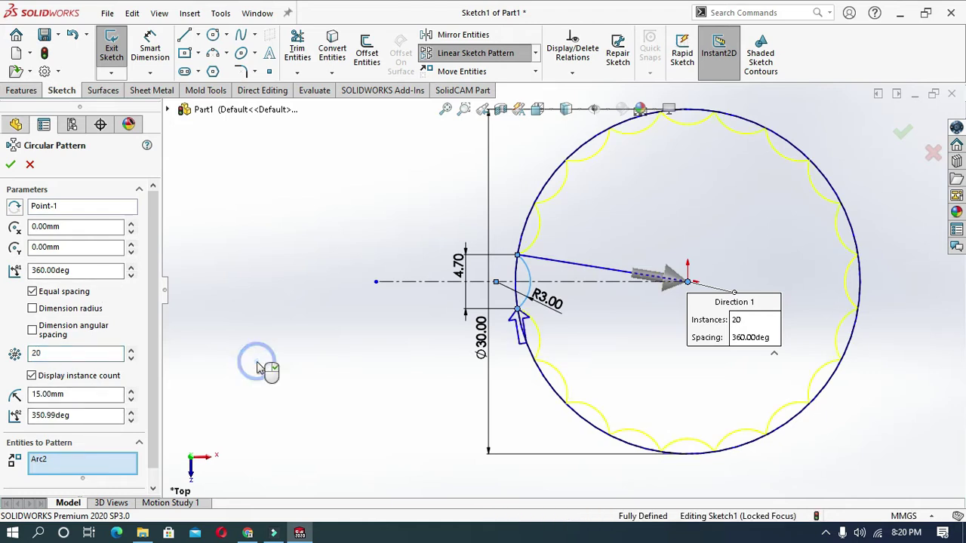
click(10, 165)
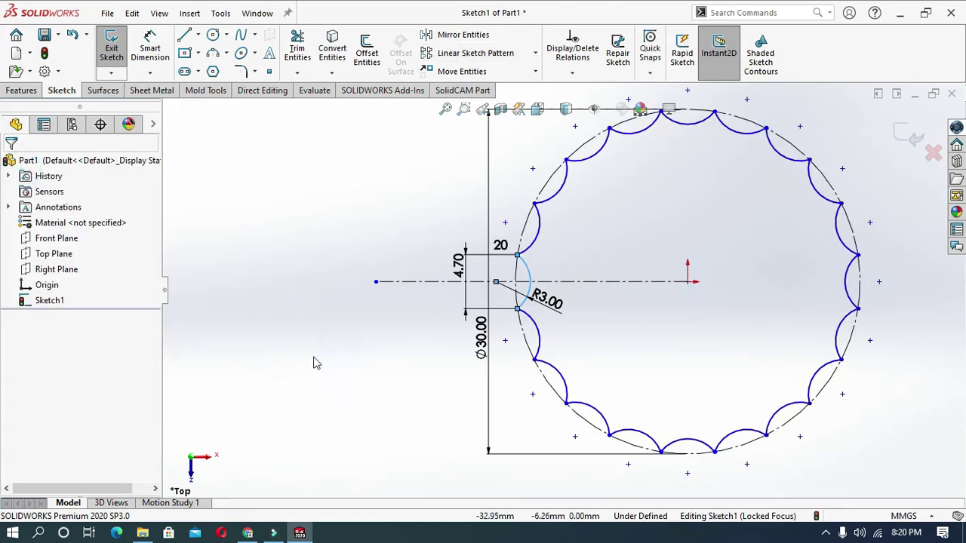
Step: Exit the scalloped sketch and start a Filled Surface bounded by Sketch1
click(101, 92)
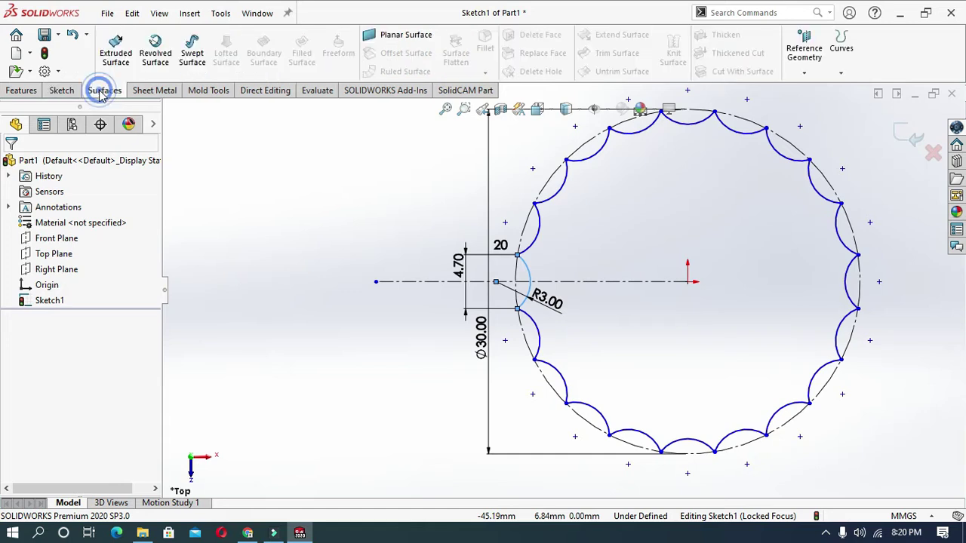
click(344, 170)
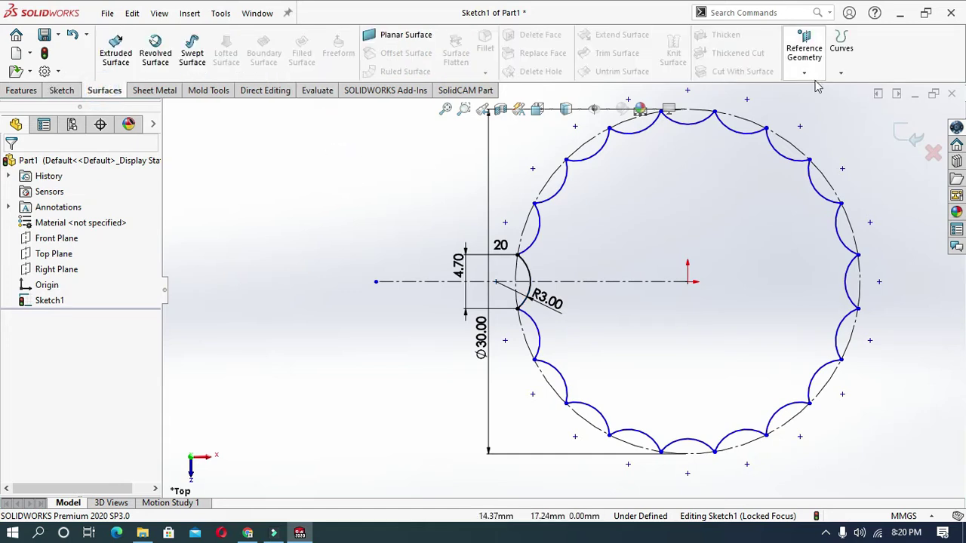
click(908, 142)
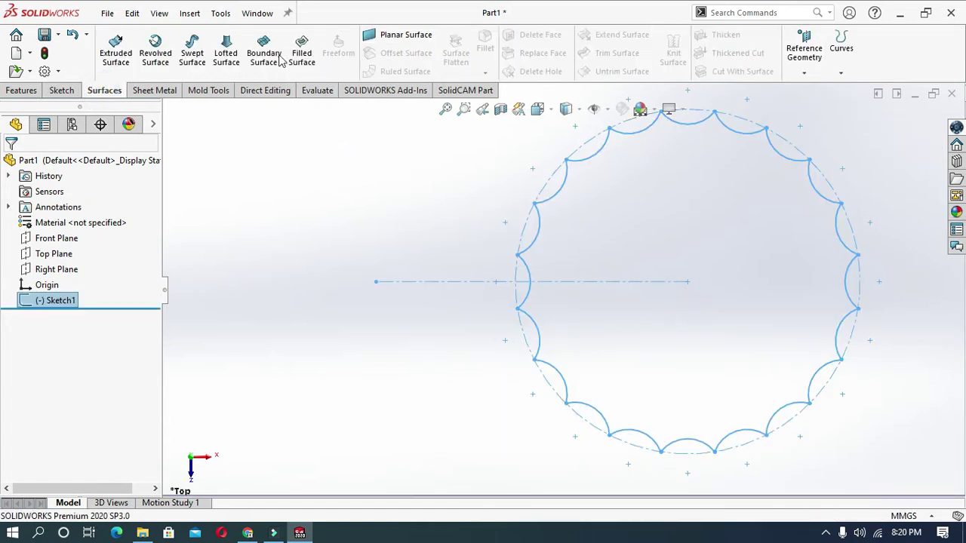
click(304, 60)
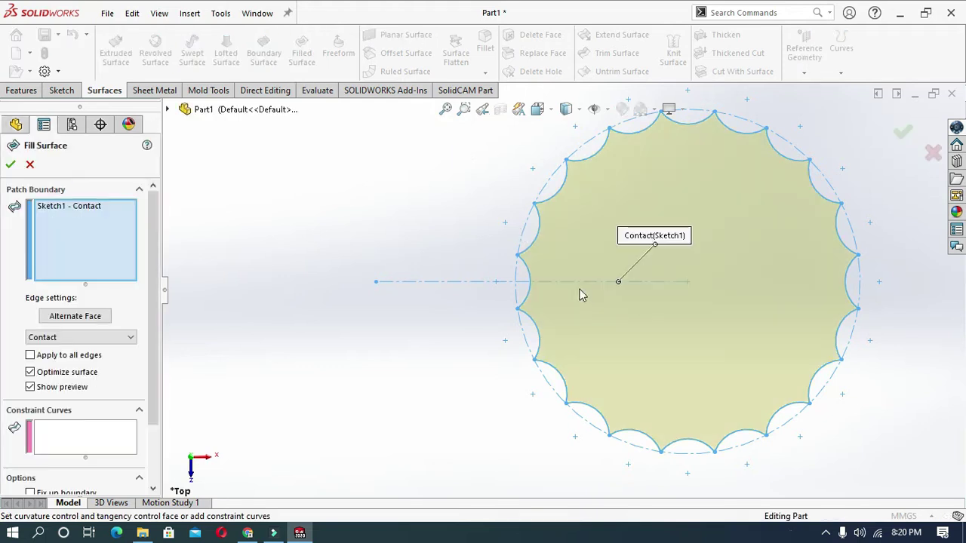
Step: Accept the filled surface and create Plane1 offset 4 mm from its face
click(11, 165)
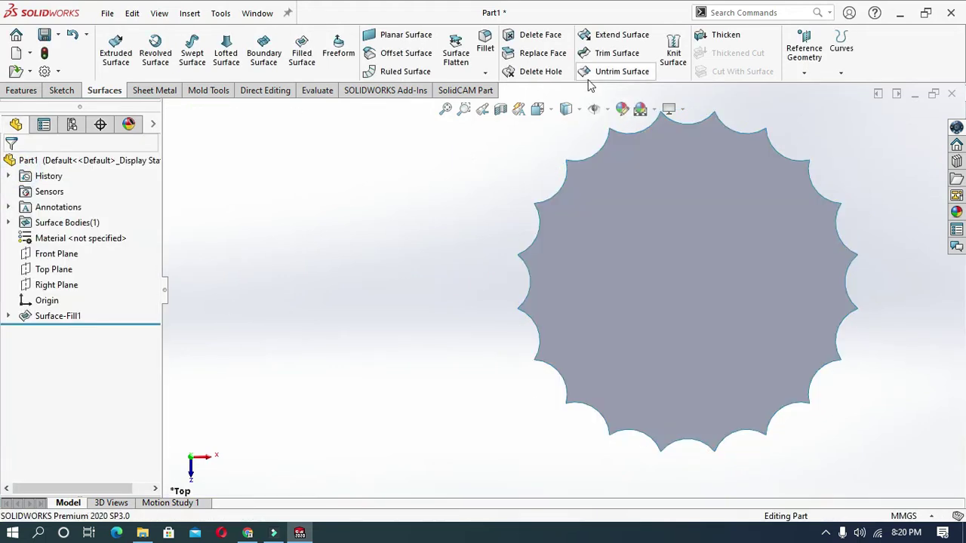
click(805, 71)
click(817, 86)
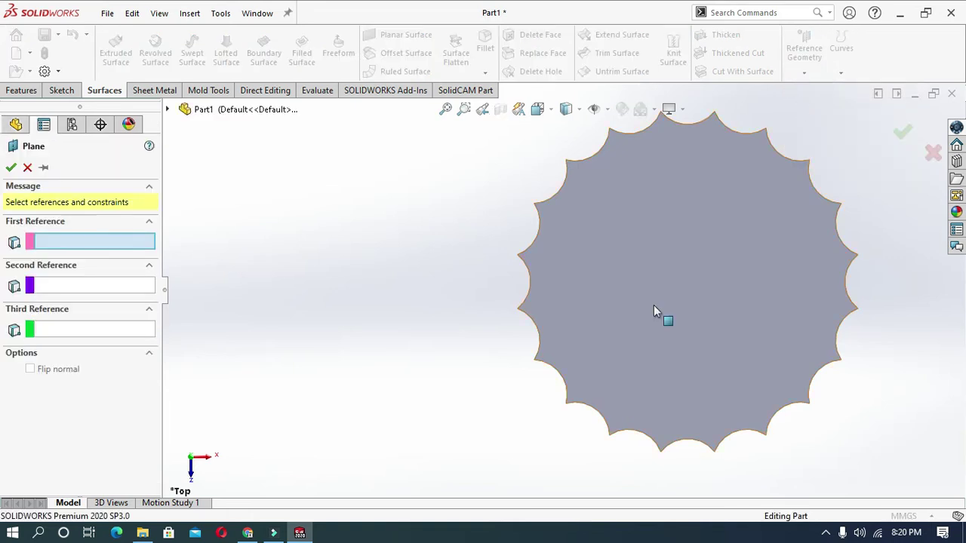
click(653, 305)
mouse_move(496, 349)
middle_down()
mouse_move(509, 244)
mouse_move(504, 254)
middle_up()
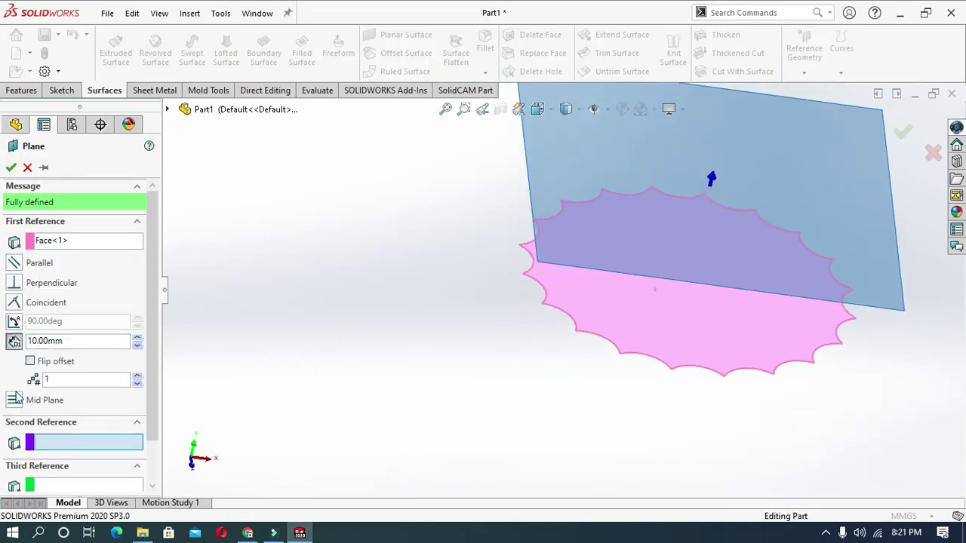
text(4)
key(Return)
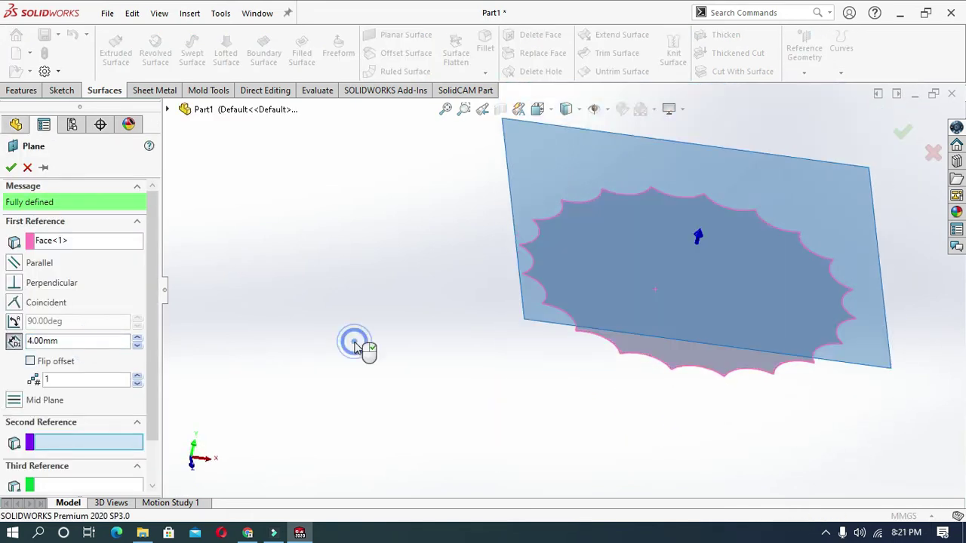
click(10, 168)
click(244, 261)
Step: Start a sketch on Plane1, viewed normal to it
right_click(574, 170)
click(587, 153)
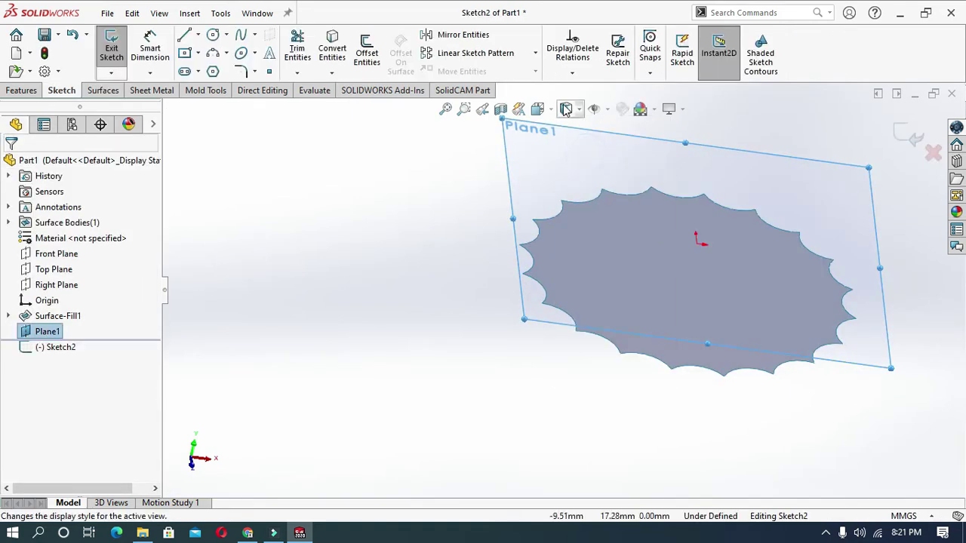
click(566, 108)
click(474, 290)
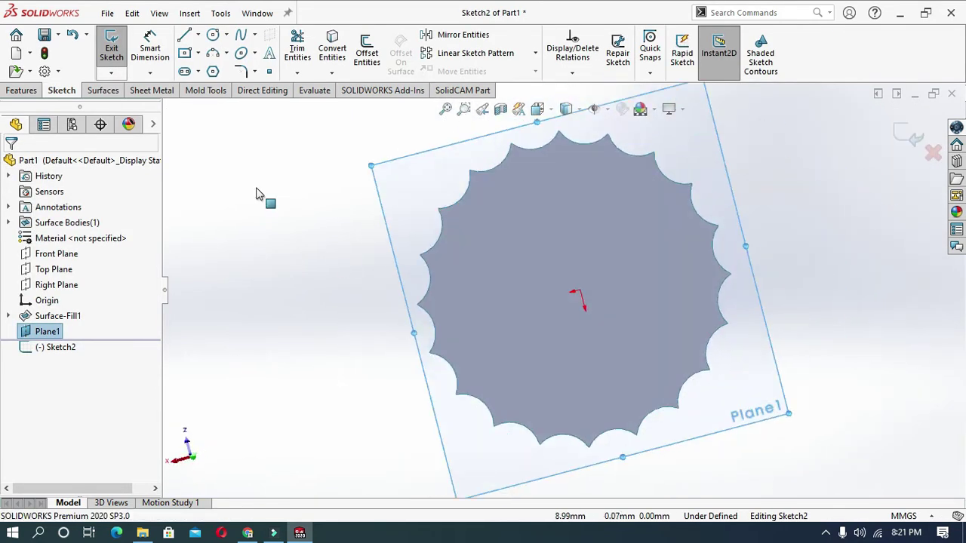
Step: Draw an origin-centred circle dimensioned to 26.5 mm diameter and exit the sketch
click(212, 35)
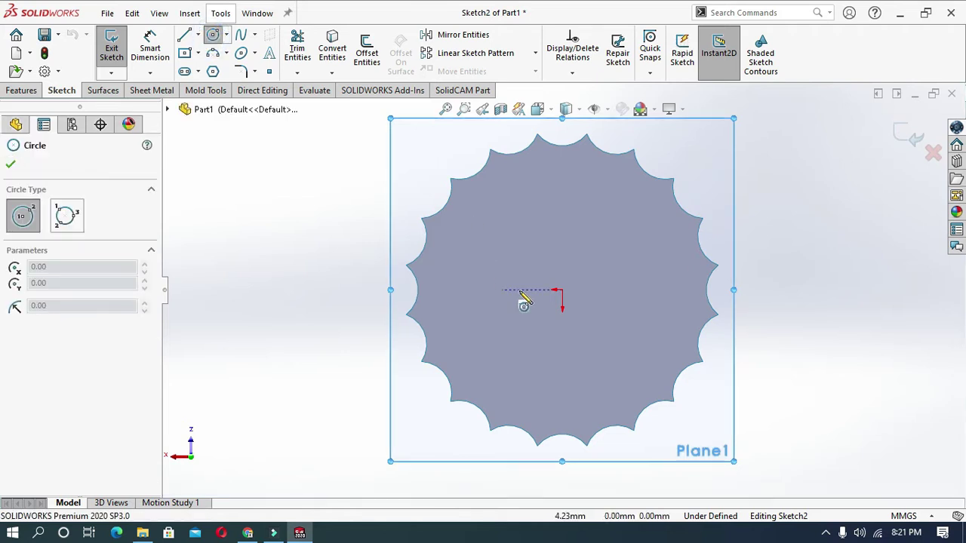
click(562, 290)
click(442, 321)
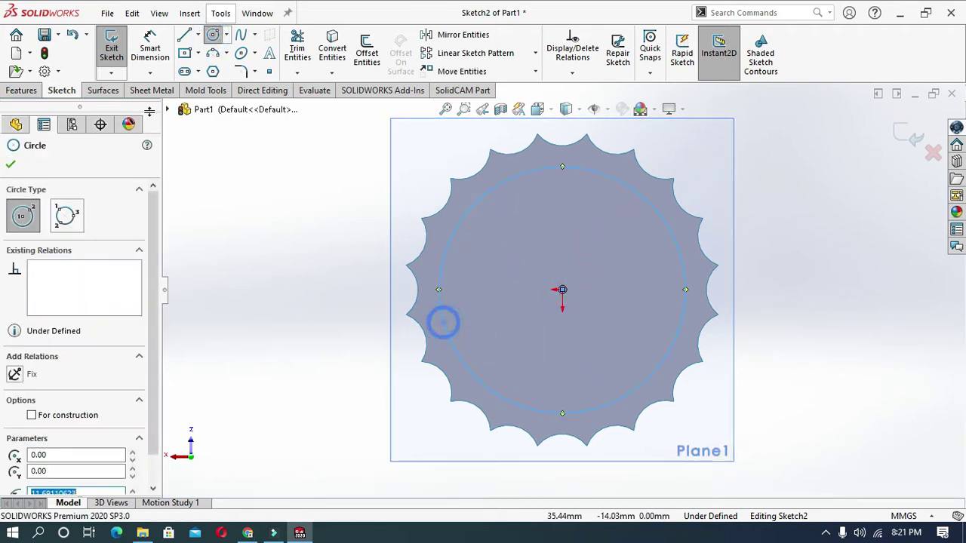
click(151, 48)
click(447, 338)
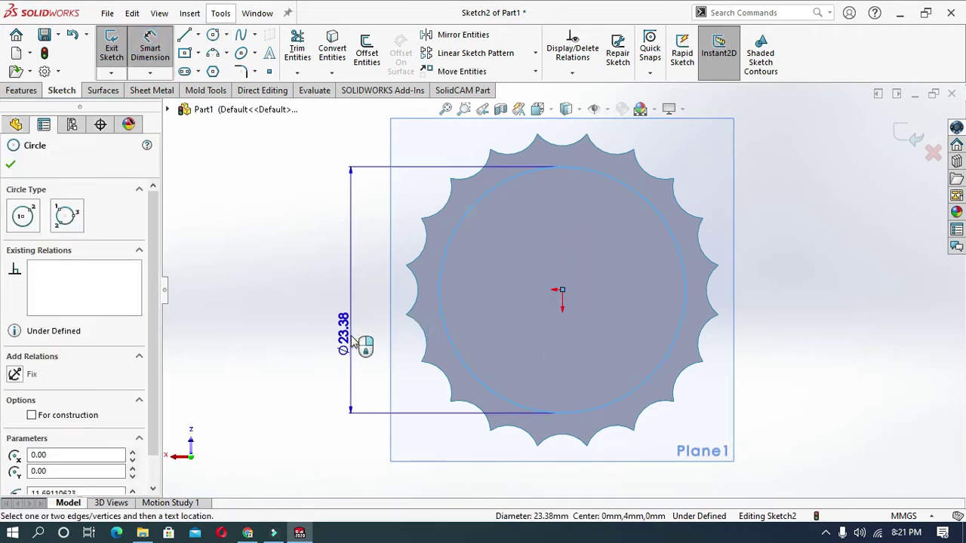
click(352, 341)
text(26.5)
key(Return)
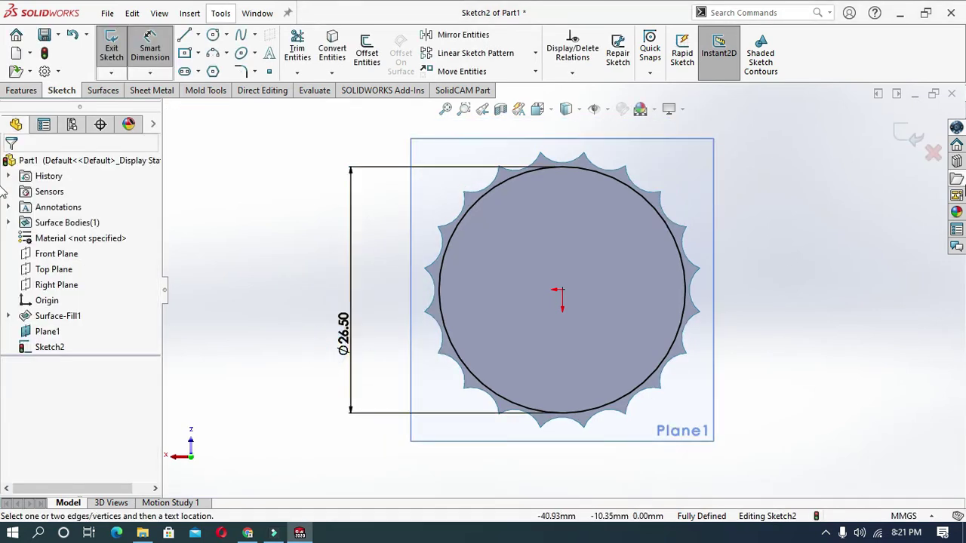
click(904, 134)
Step: Hide Plane1 and loft from the scalloped surface to the 26.5 mm circle
right_click(694, 177)
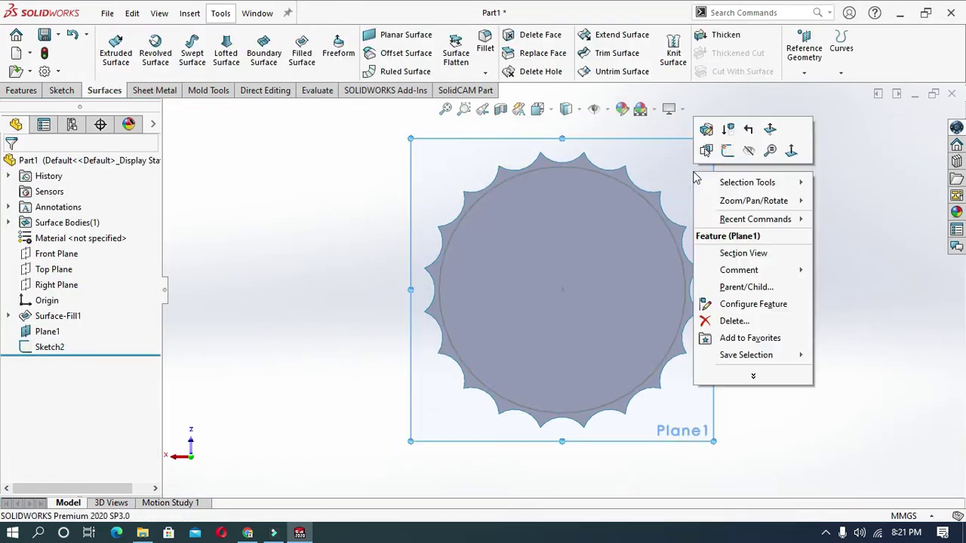
click(747, 151)
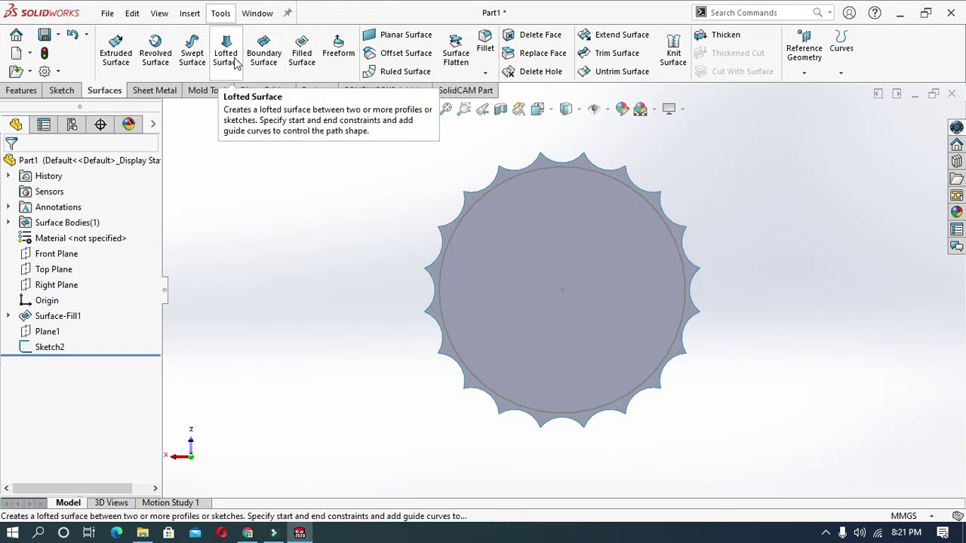
click(6, 90)
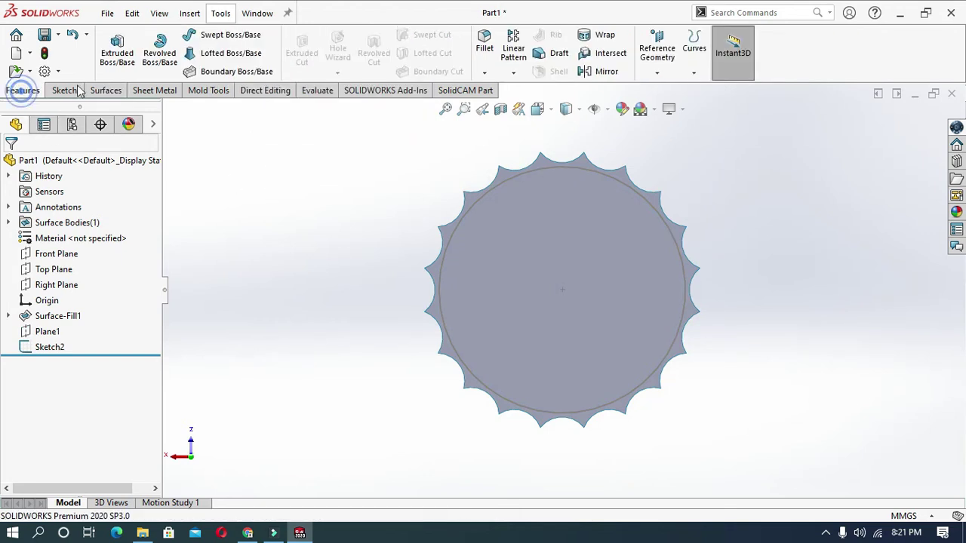
click(219, 53)
mouse_move(335, 375)
middle_down()
mouse_move(330, 287)
mouse_move(405, 276)
middle_up()
click(452, 310)
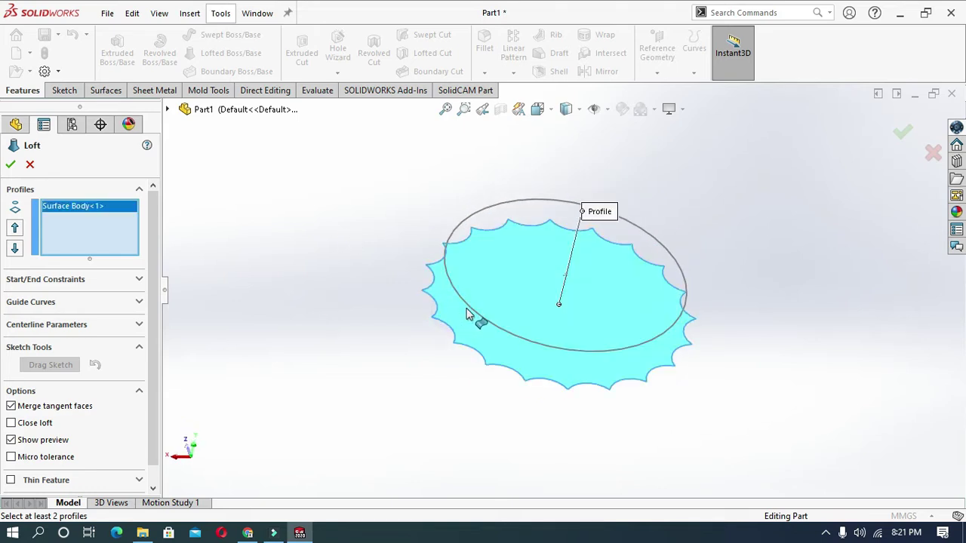
click(469, 307)
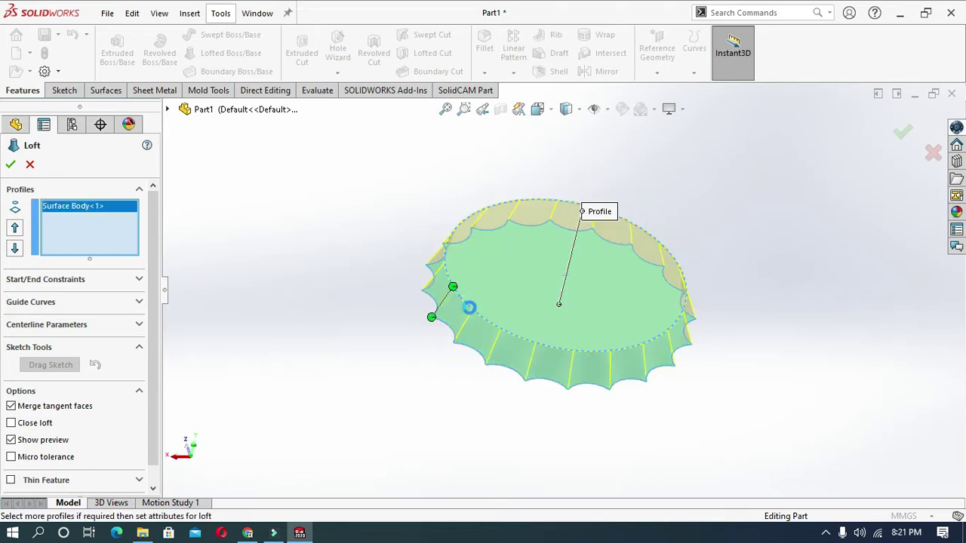
click(15, 167)
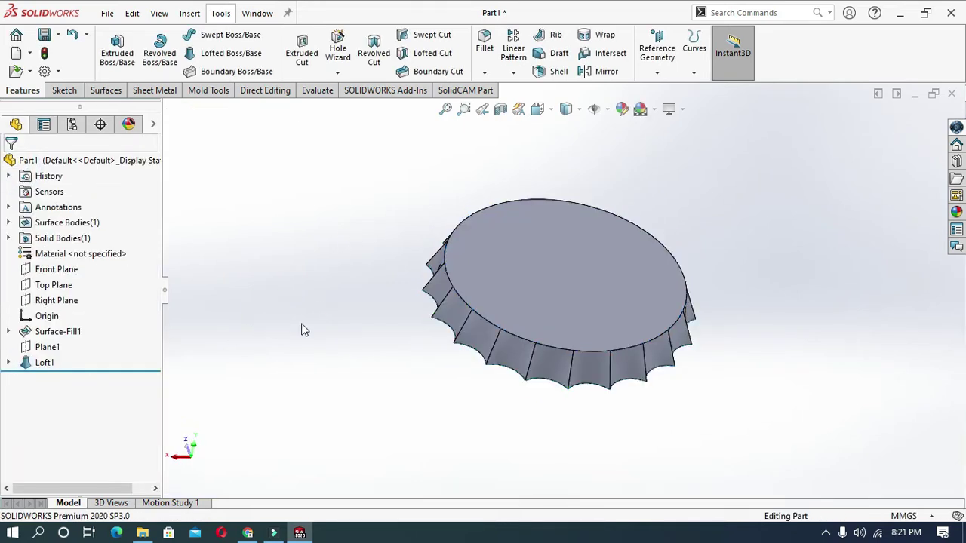
Step: Create Plane2 offset 3 mm from the cap's top face
click(658, 73)
click(669, 86)
click(514, 292)
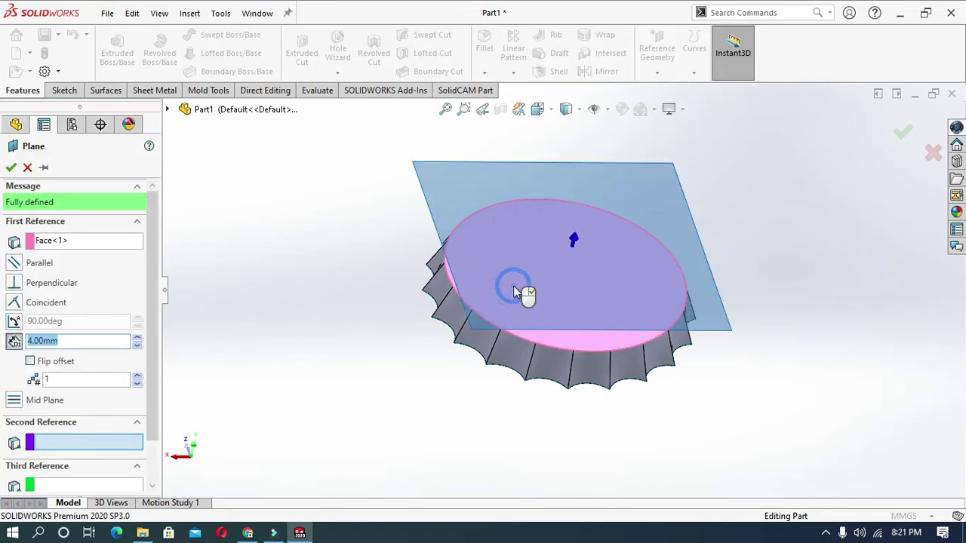
text(3)
key(Return)
click(11, 167)
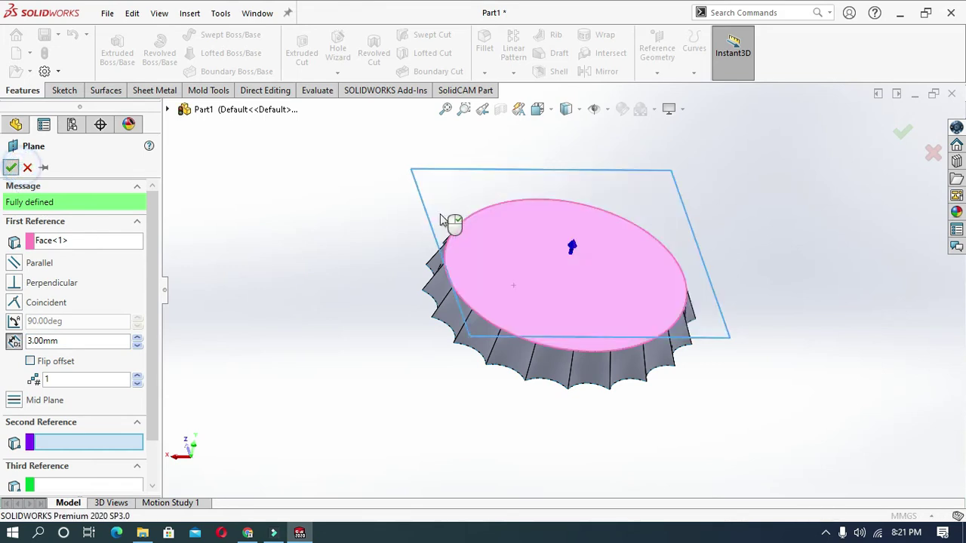
Step: Start a sketch on Plane2, viewed normal to it
right_click(452, 197)
click(484, 180)
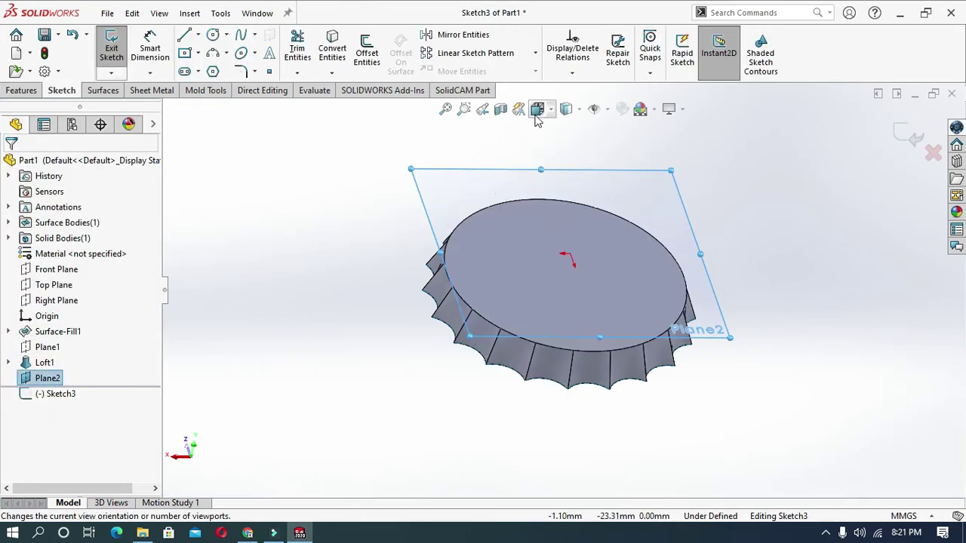
key(space)
click(460, 265)
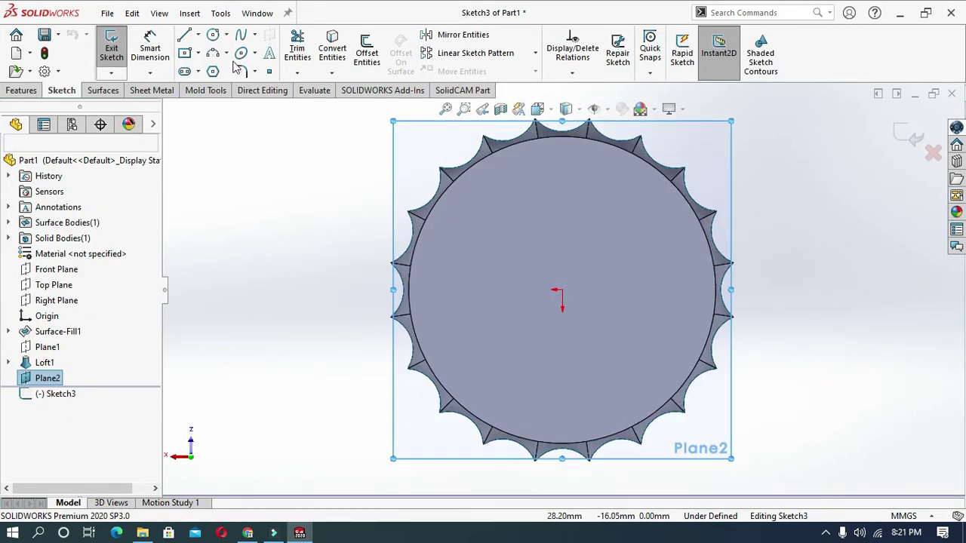
Step: Draw an origin-centred circle dimensioned to 25 mm diameter and exit the sketch
click(214, 35)
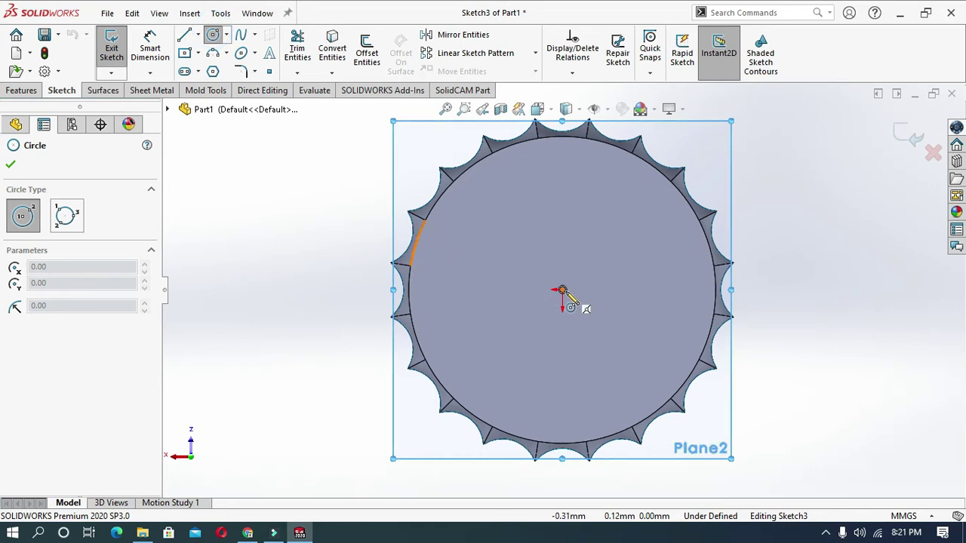
click(561, 291)
click(448, 334)
right_drag(449, 334, 423, 294)
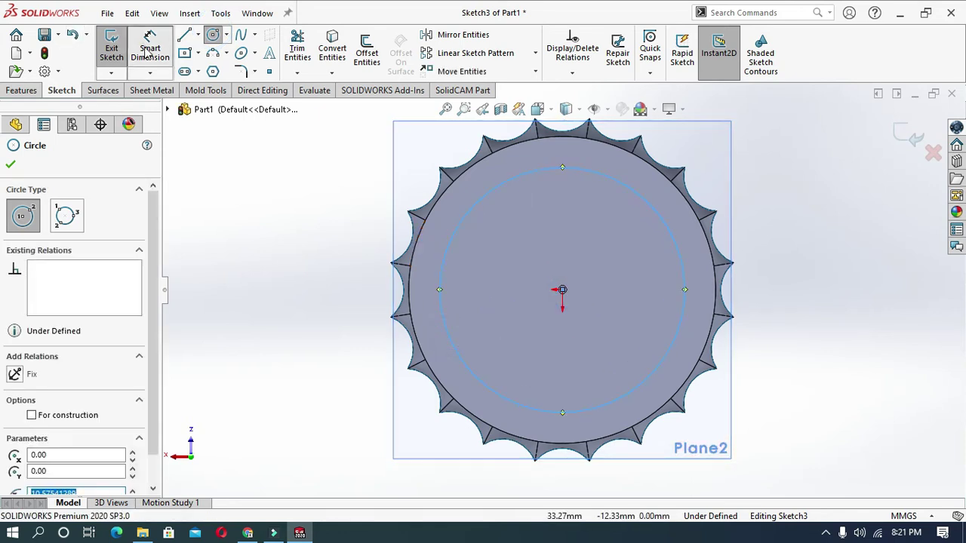
click(442, 288)
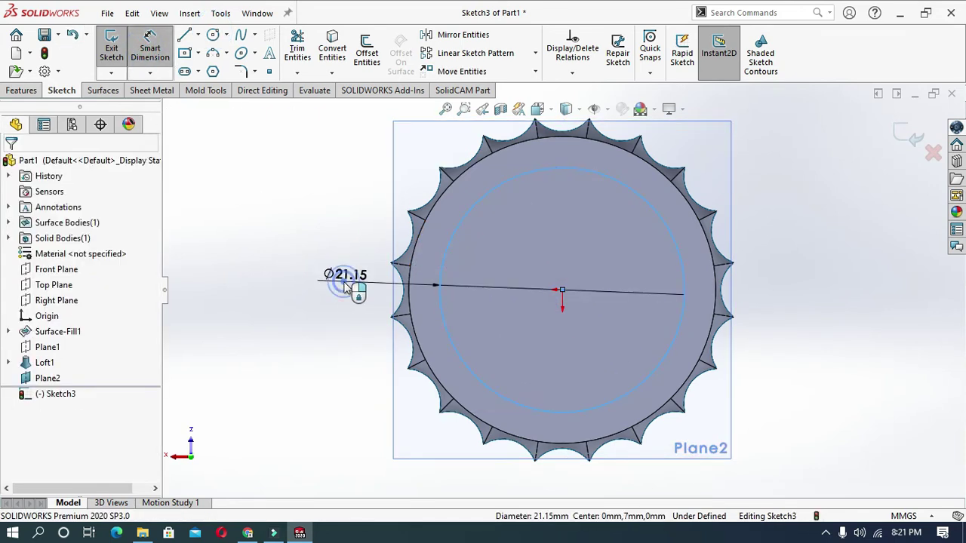
click(345, 282)
text(25)
key(Return)
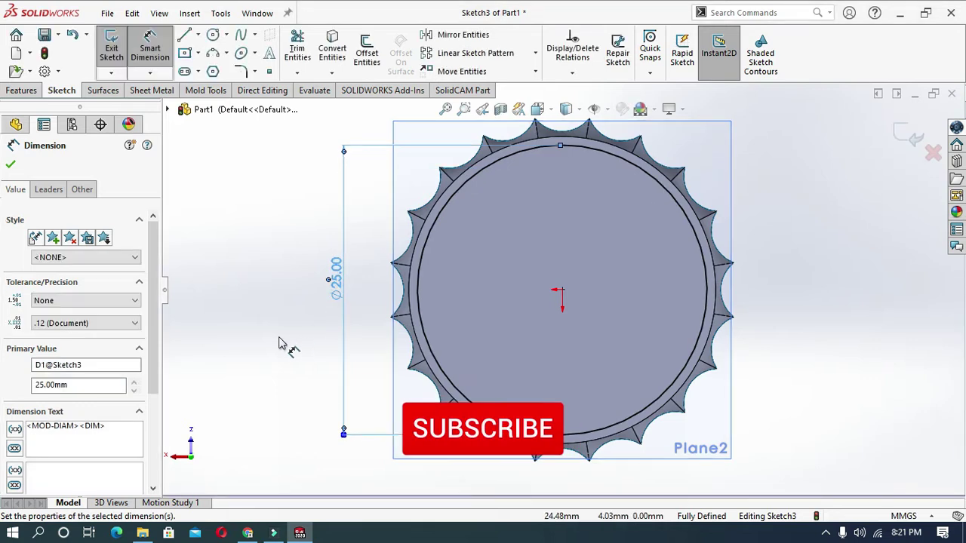
click(297, 341)
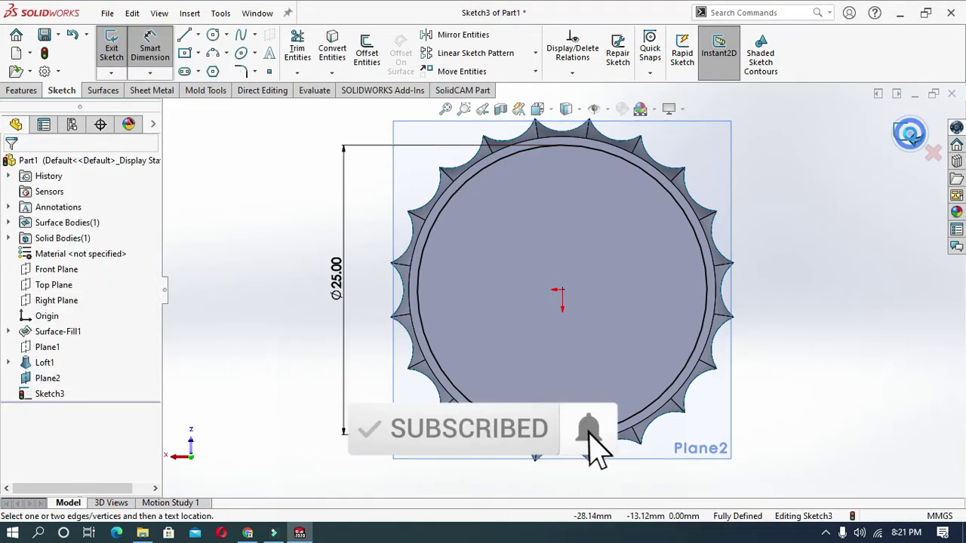
click(911, 138)
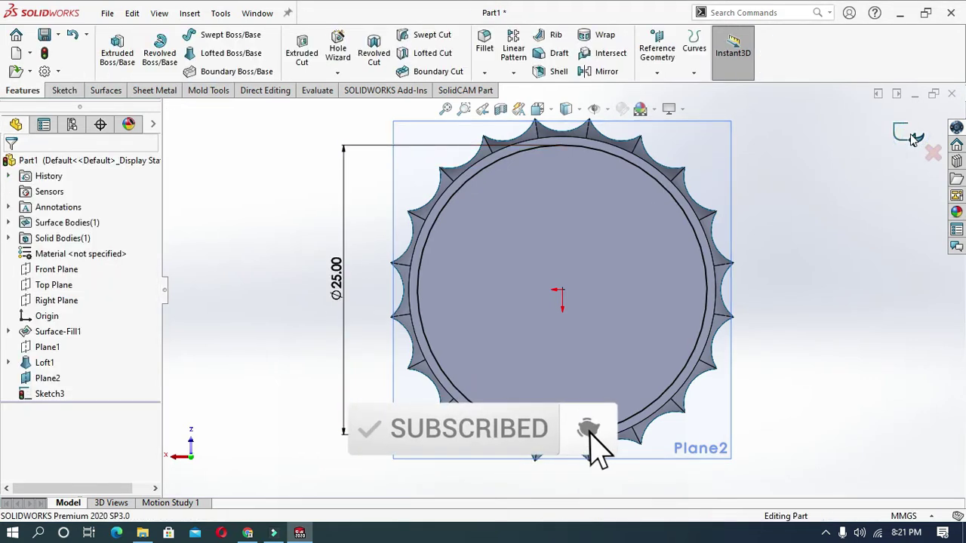
Step: Hide Plane2 and tilt the cap into a 3D view
right_click(399, 156)
click(454, 133)
middle_drag(332, 252, 319, 224)
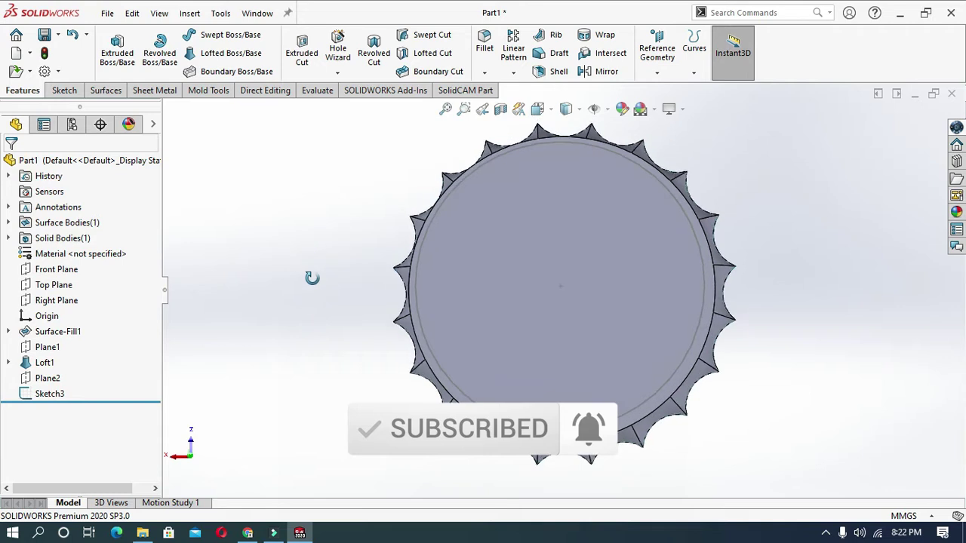
Step: Loft from the cap's top face to the 25 mm circle, after removing a wrongly picked profile
click(195, 60)
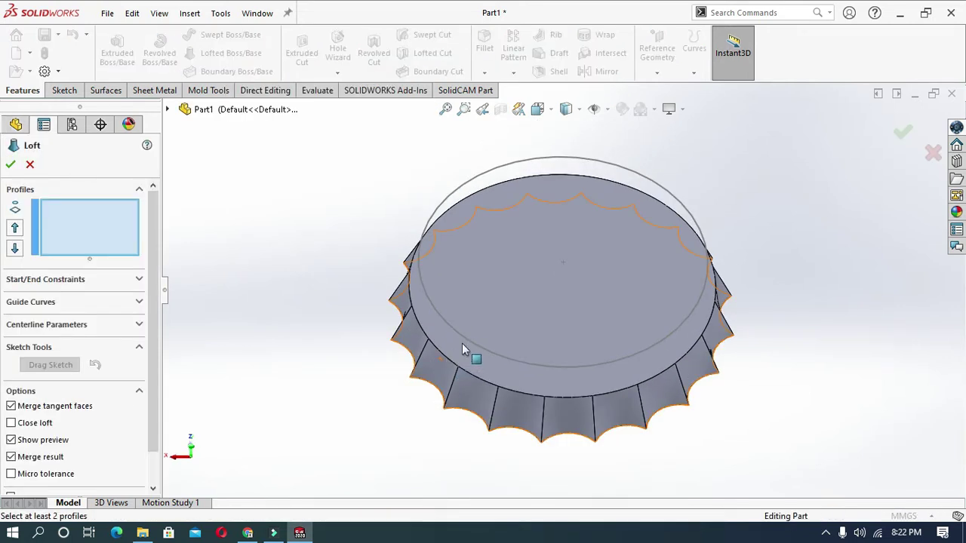
click(167, 109)
click(183, 172)
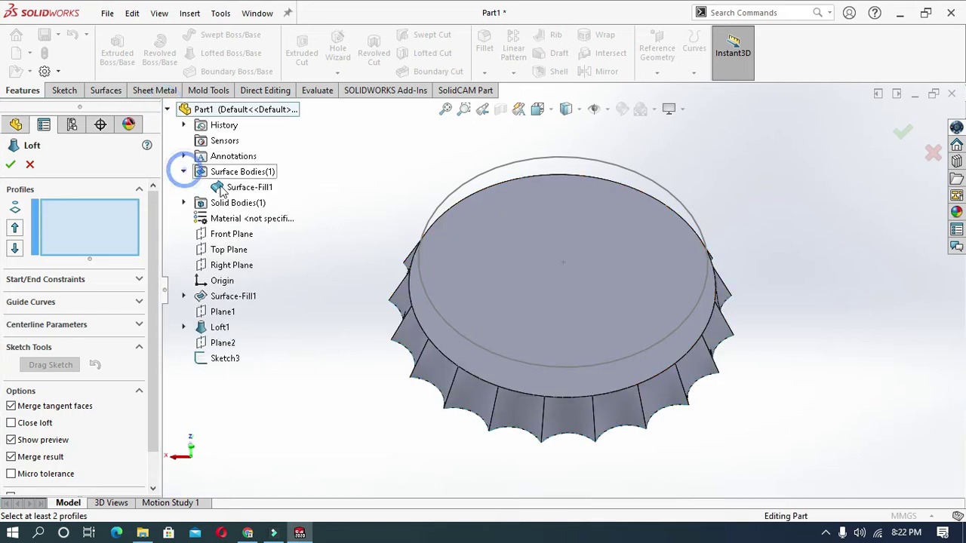
click(226, 187)
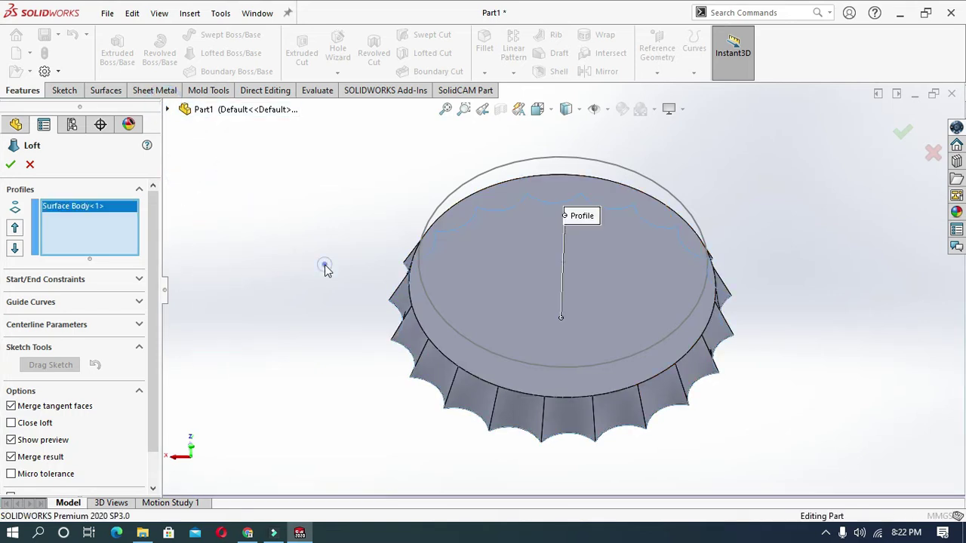
right_click(77, 223)
click(95, 231)
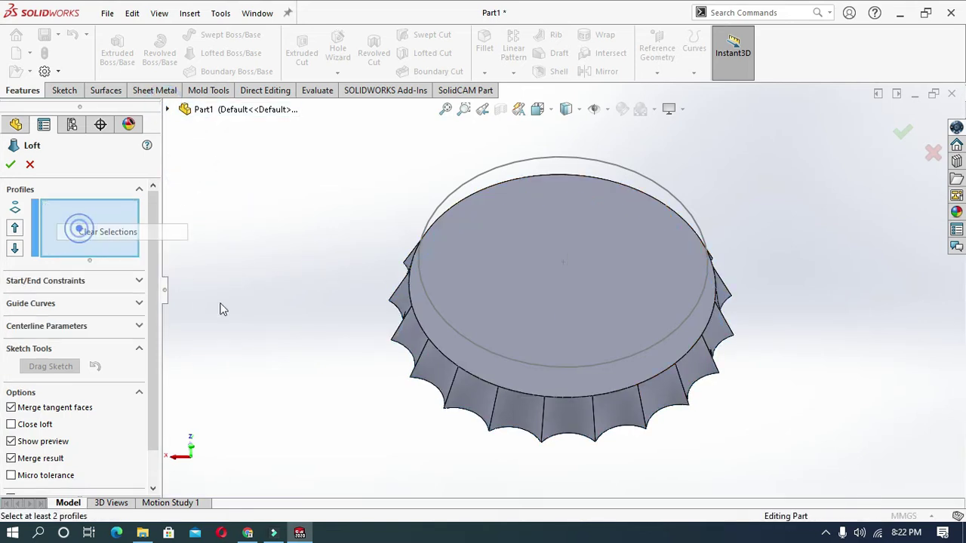
click(457, 347)
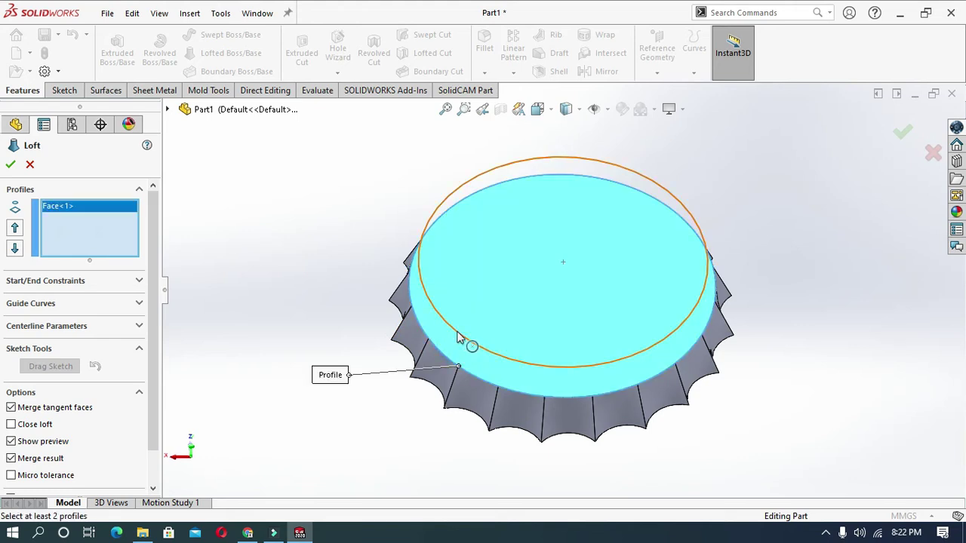
click(457, 333)
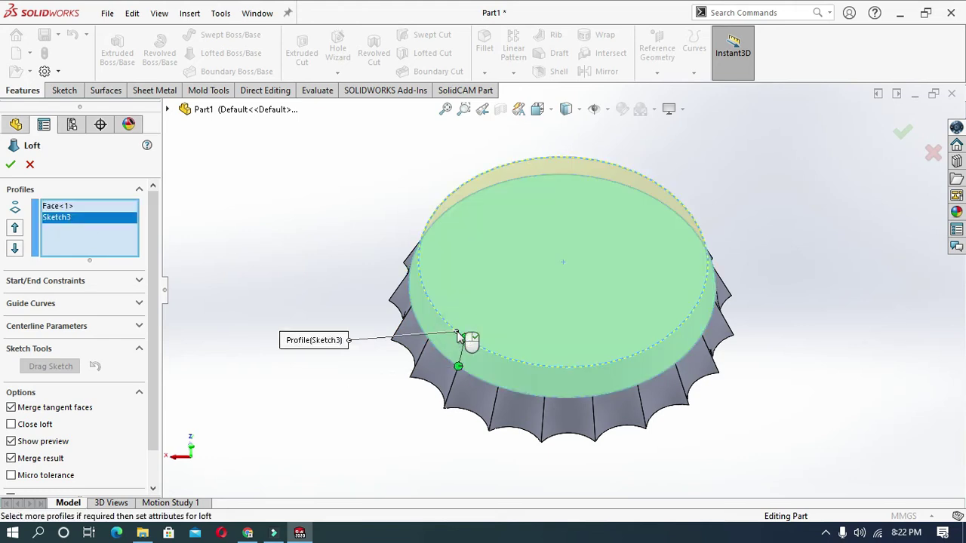
click(11, 166)
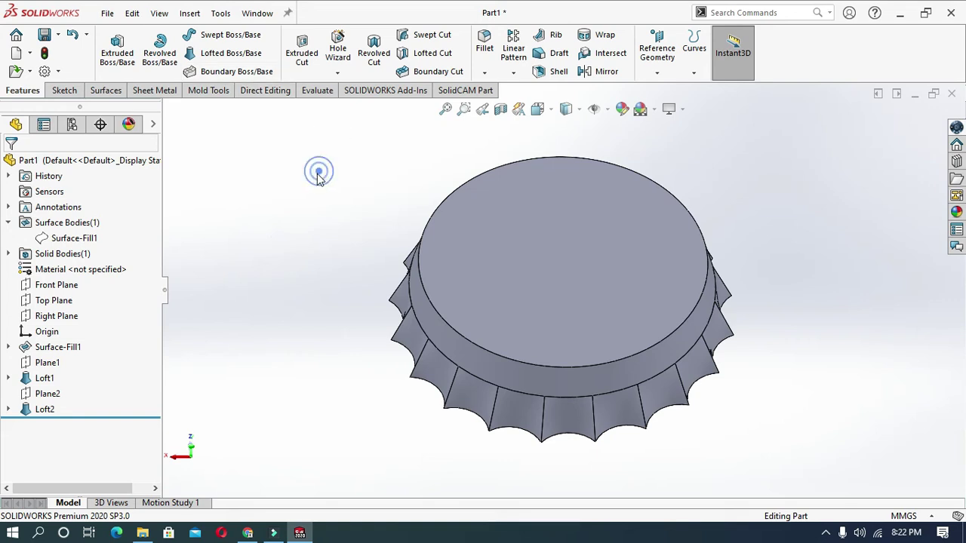
Step: Round the crown's top circular edge with a 2.5 mm fillet, creating Fillet1
click(462, 339)
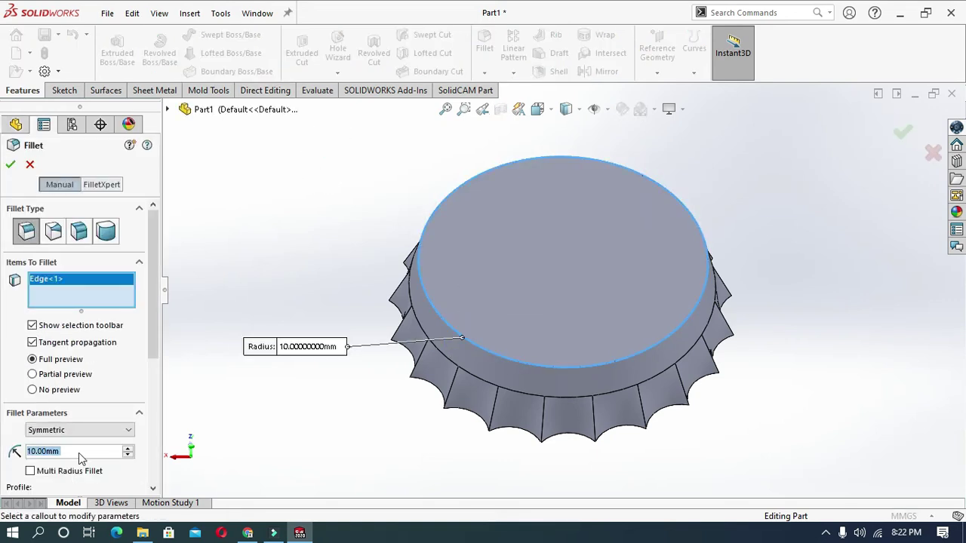
text(2)
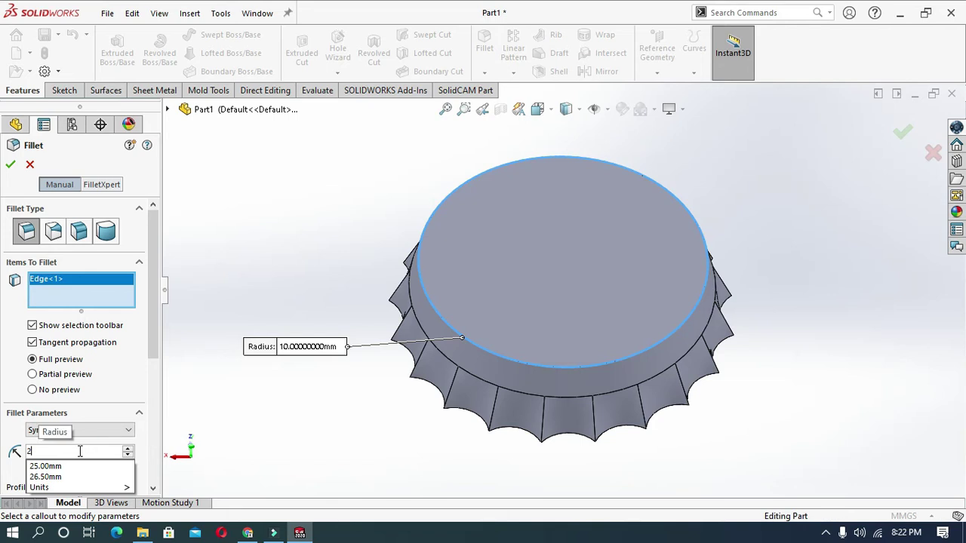
text(.5)
key(Return)
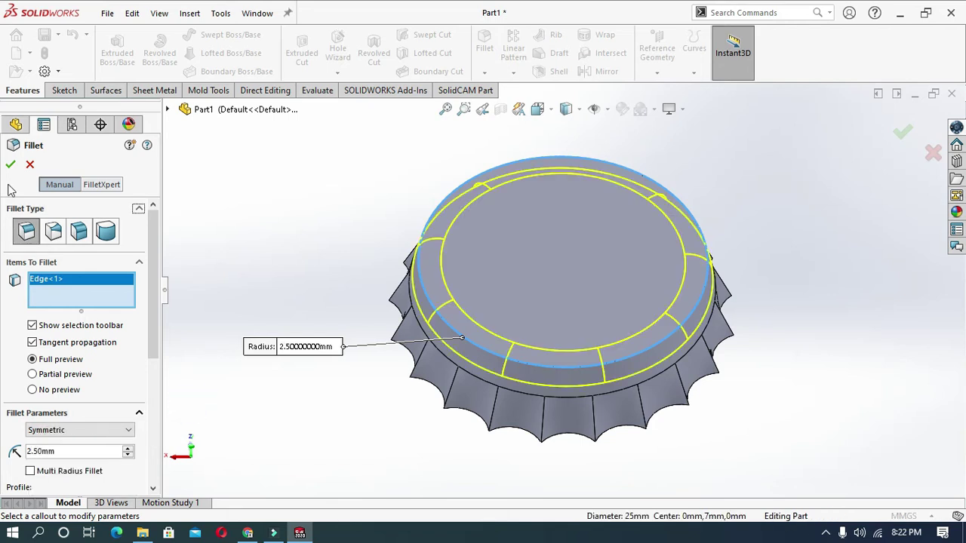
click(10, 165)
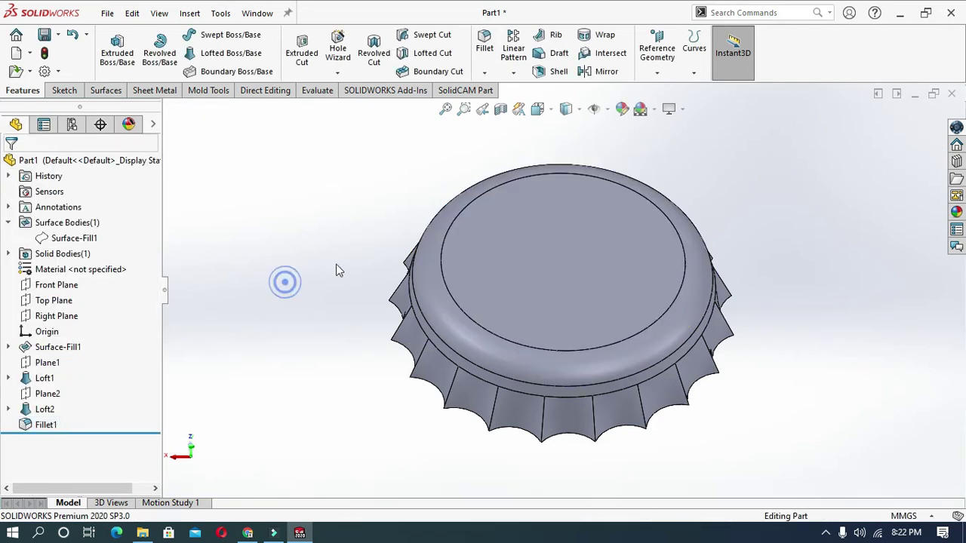
Step: Shell the cap to a 0.3 mm wall, removing the bottom face, with preview shown
click(547, 75)
mouse_move(324, 405)
middle_down()
mouse_move(320, 315)
mouse_move(438, 325)
middle_up()
click(435, 317)
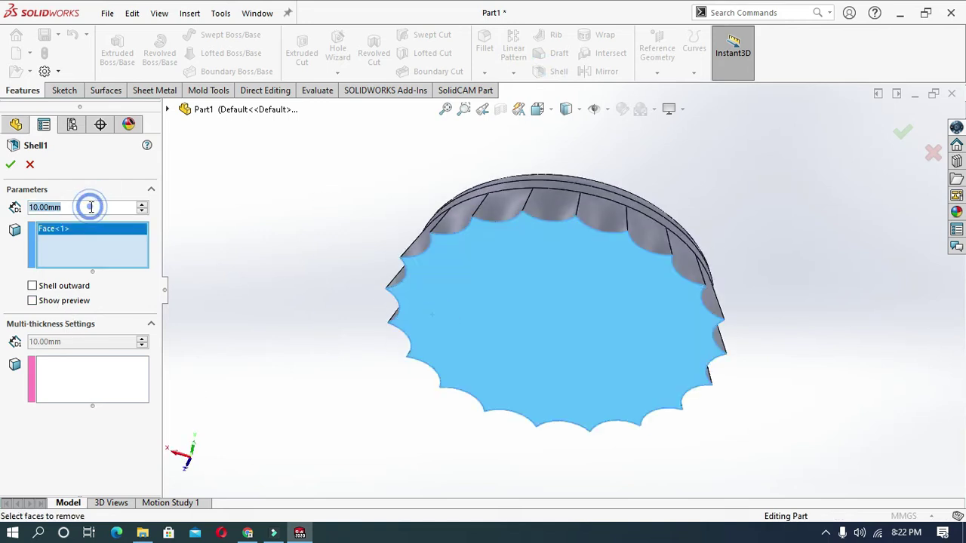
text(3)
key(Return)
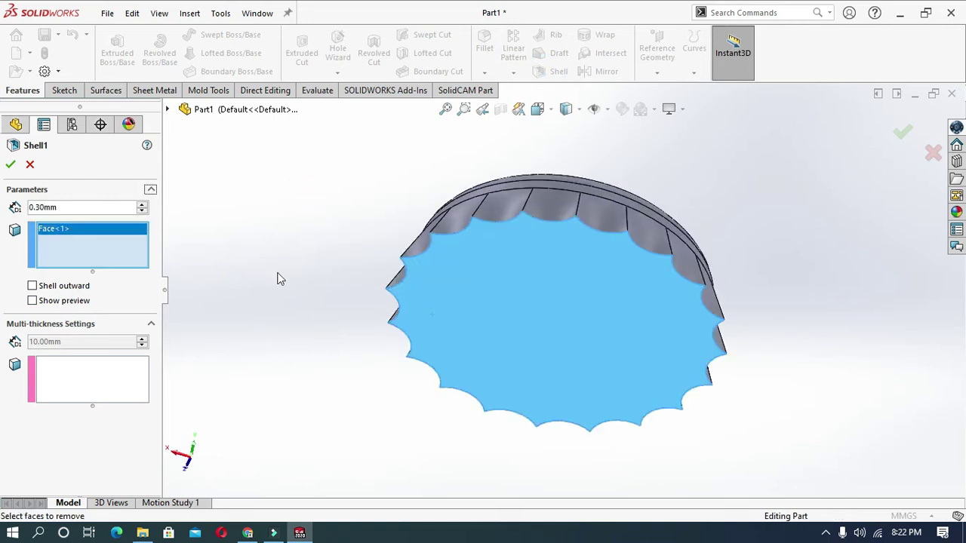
click(42, 301)
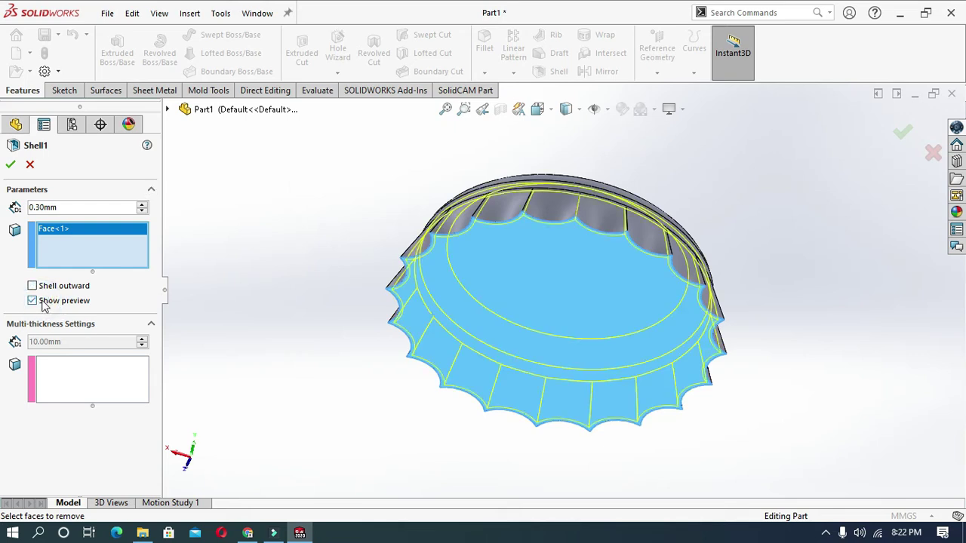
click(10, 164)
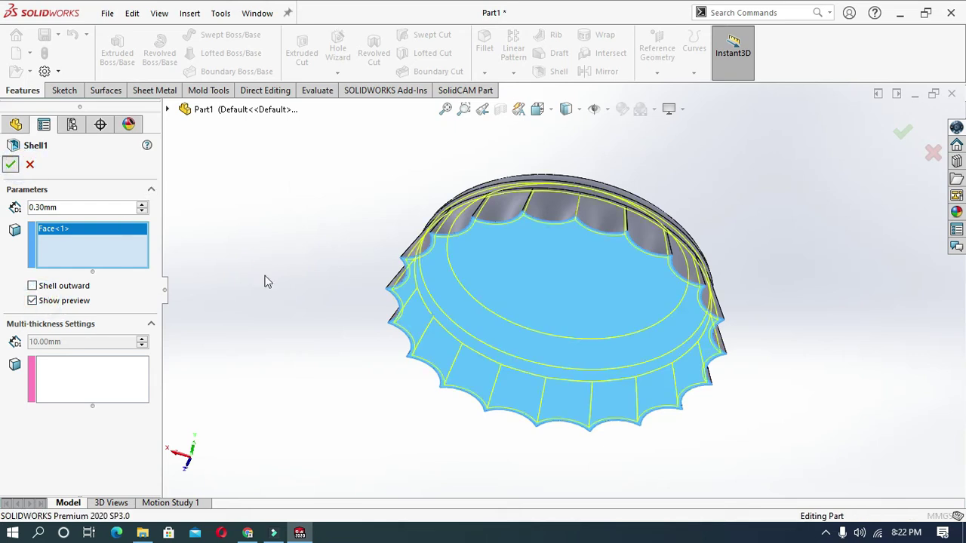
mouse_move(264, 276)
middle_down()
mouse_move(242, 375)
mouse_move(420, 401)
middle_up()
Step: Give the cap's top face a red face appearance
scroll(617, 332, down, 4)
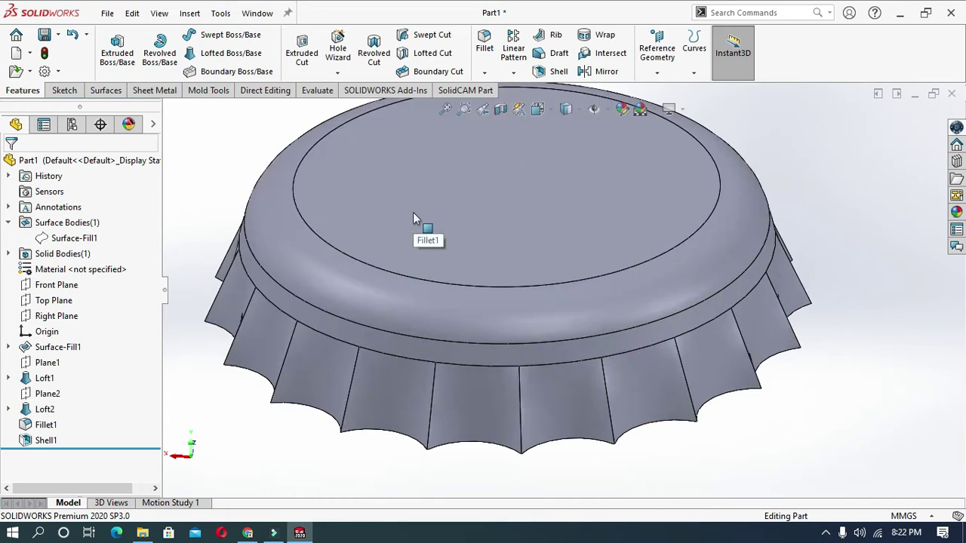
right_click(412, 212)
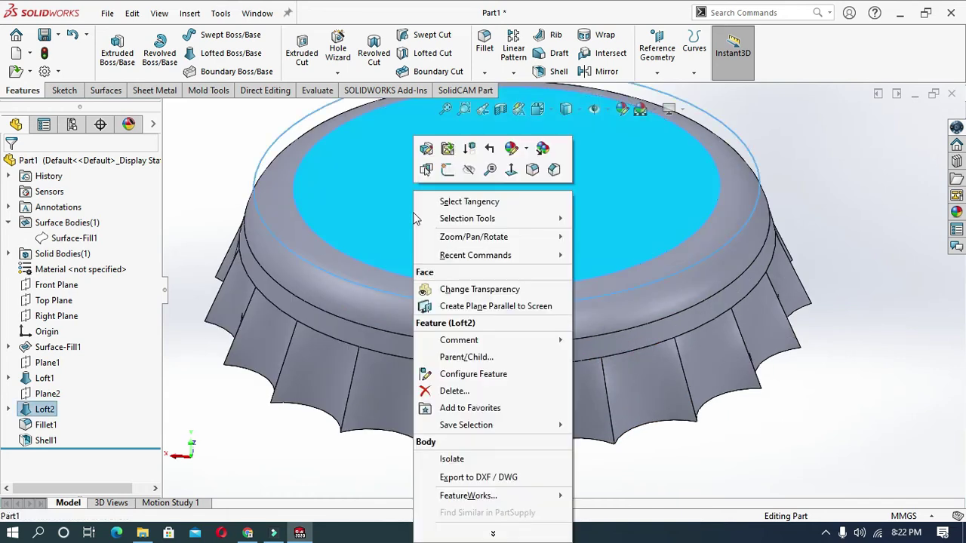
click(528, 149)
click(526, 185)
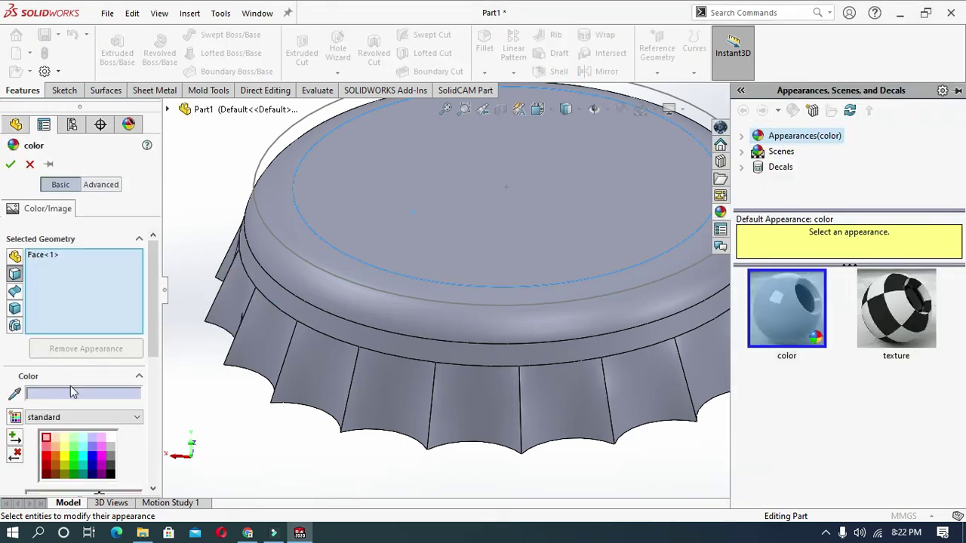
click(47, 463)
Step: Add the filleted rim, the band and six skirt crimp faces to the red faces
click(342, 266)
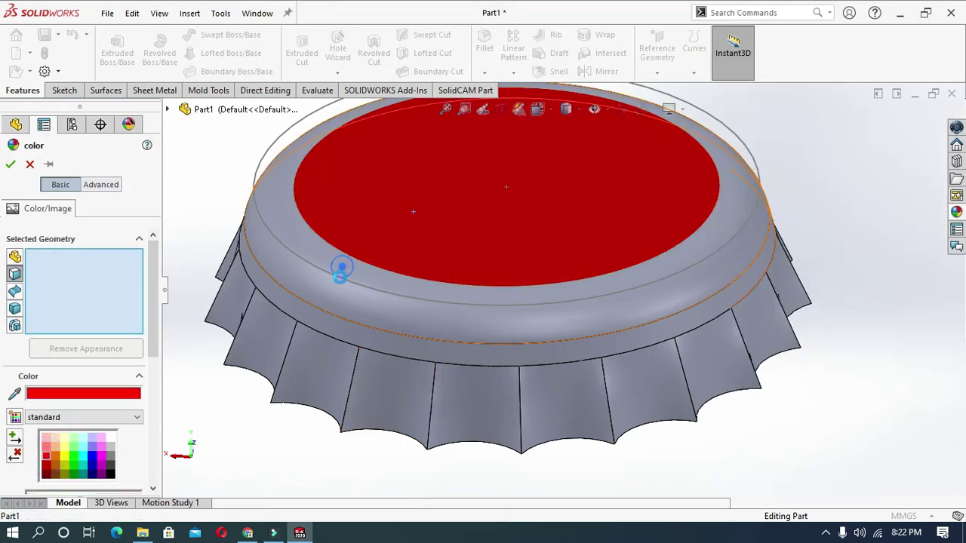
click(321, 322)
click(324, 364)
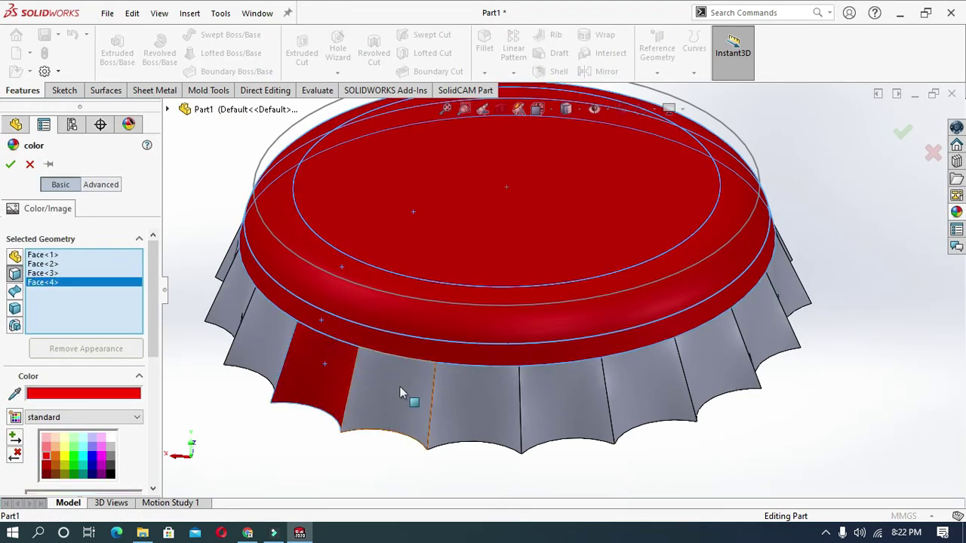
click(399, 386)
click(493, 408)
click(560, 402)
click(643, 400)
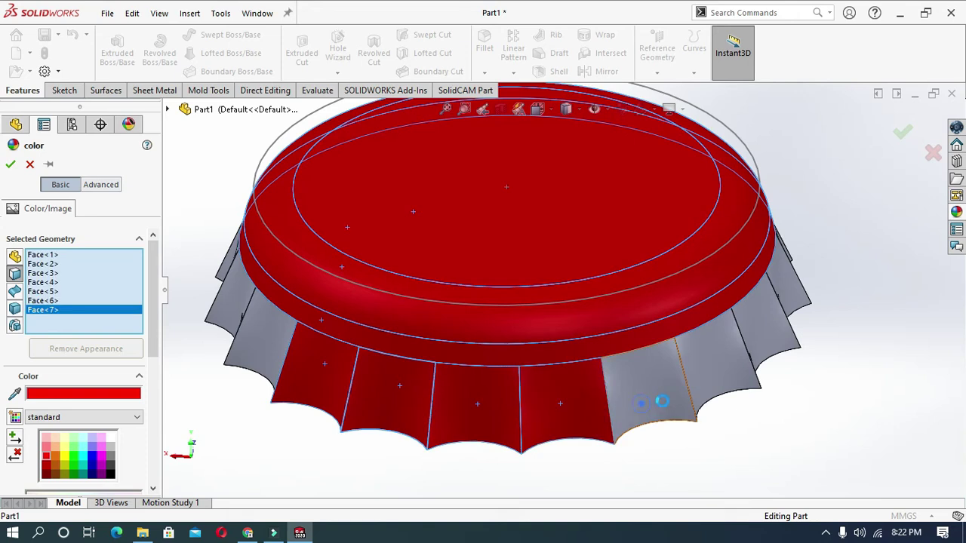
click(715, 387)
Step: Colour six more crimp faces around the skirt red
middle_drag(621, 388, 517, 474)
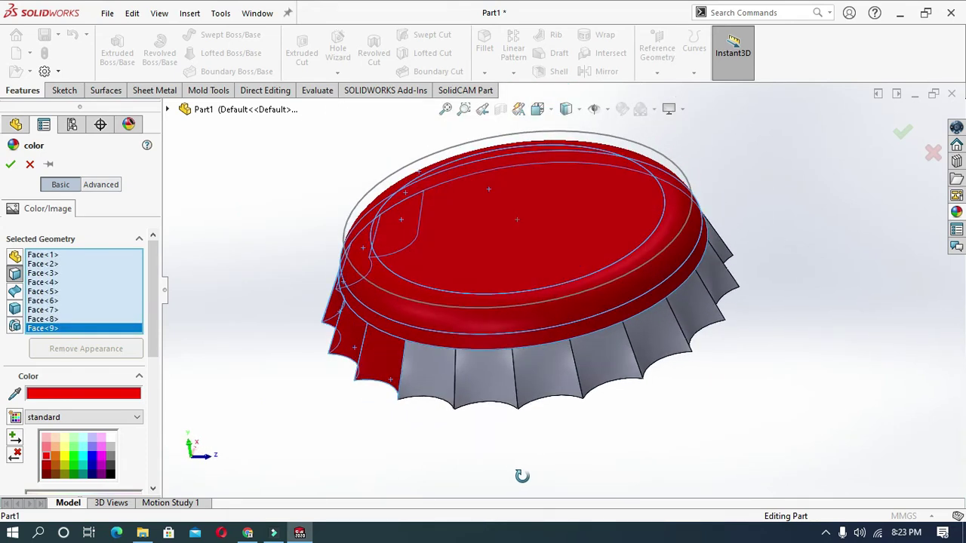
click(458, 375)
click(519, 378)
click(583, 379)
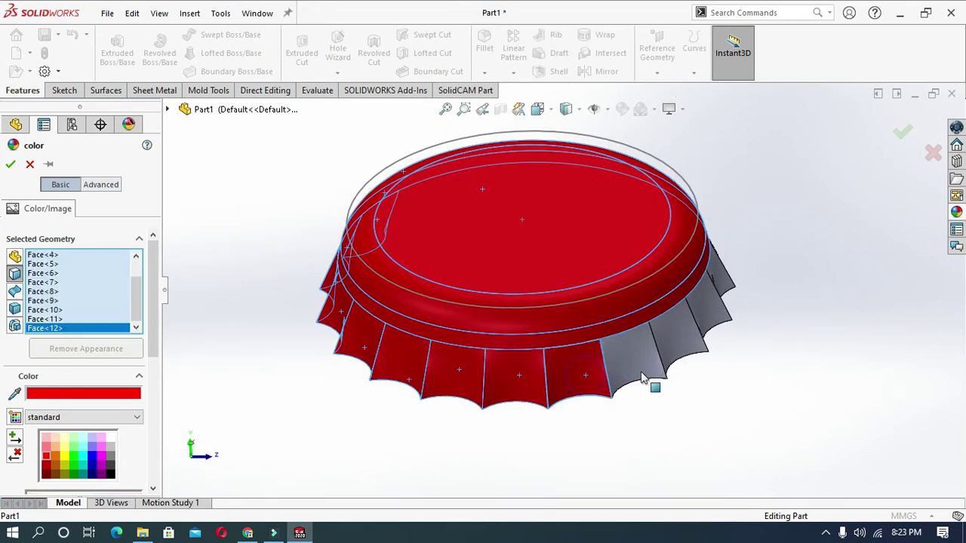
click(641, 370)
click(683, 336)
click(711, 302)
Step: Colour the remaining eight crimp faces red and confirm all 23 red faces
mouse_move(711, 302)
middle_down()
mouse_move(484, 508)
mouse_move(489, 470)
middle_up()
click(445, 397)
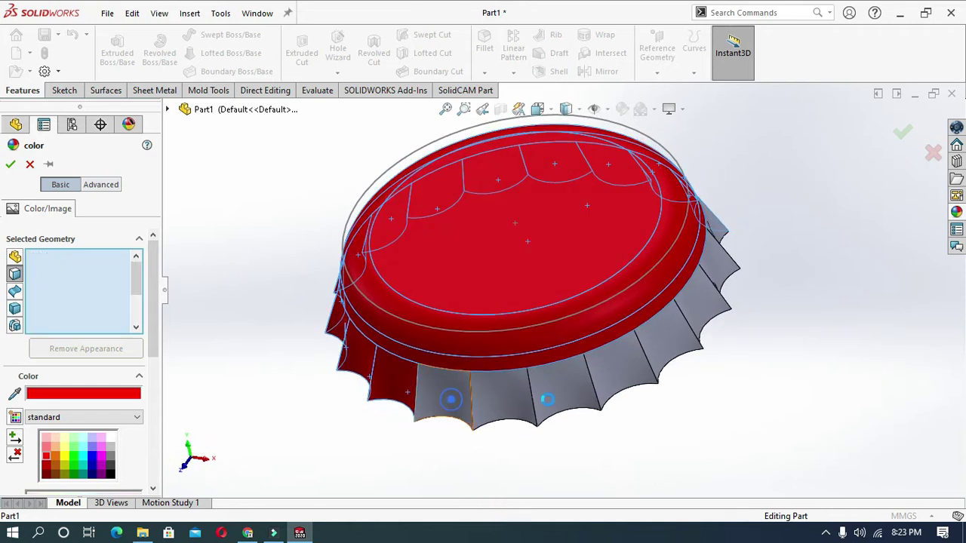
click(499, 399)
click(550, 390)
click(647, 377)
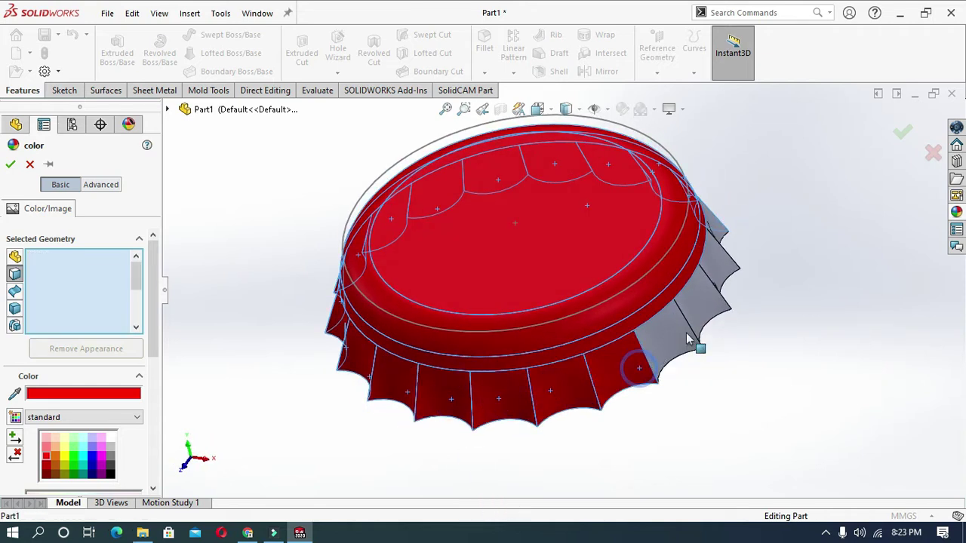
click(677, 336)
click(701, 319)
middle_drag(700, 319, 583, 462)
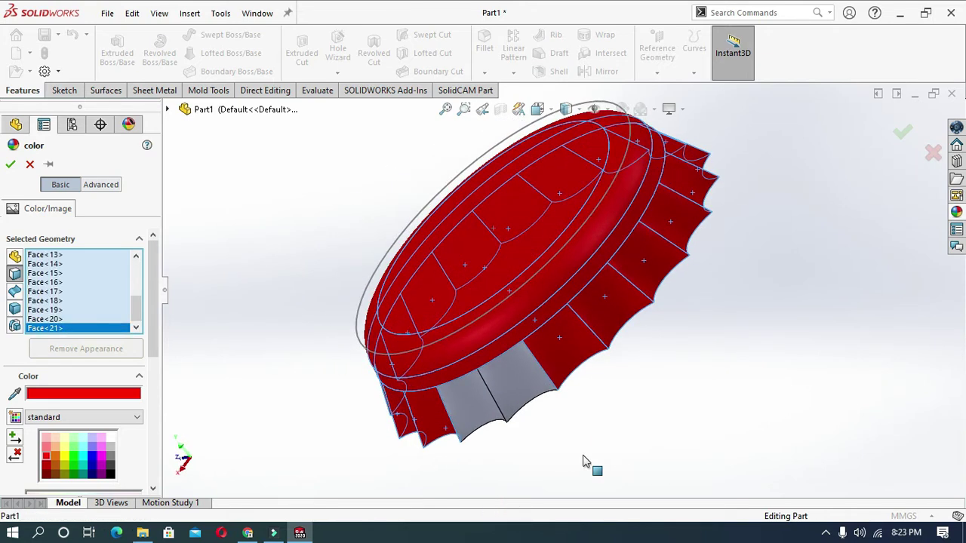
click(453, 402)
click(534, 385)
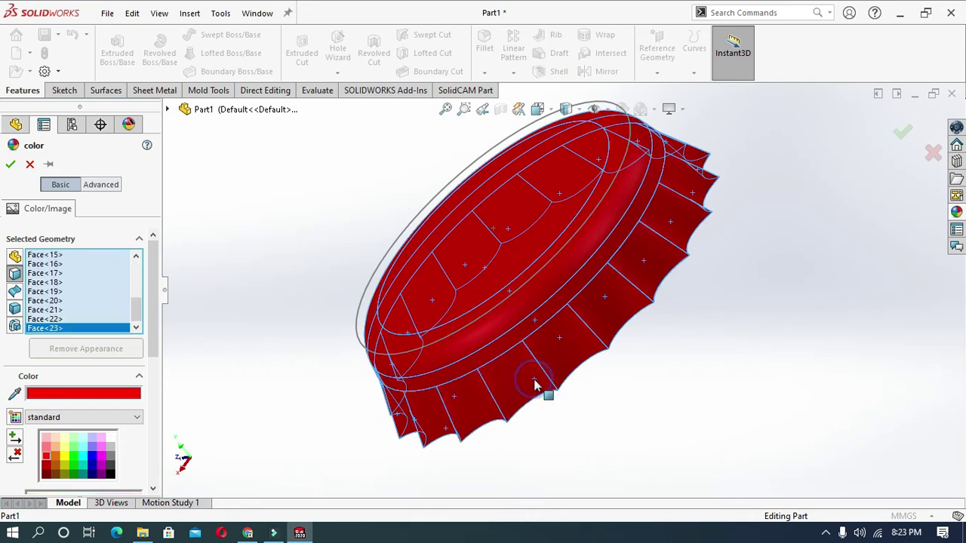
click(10, 166)
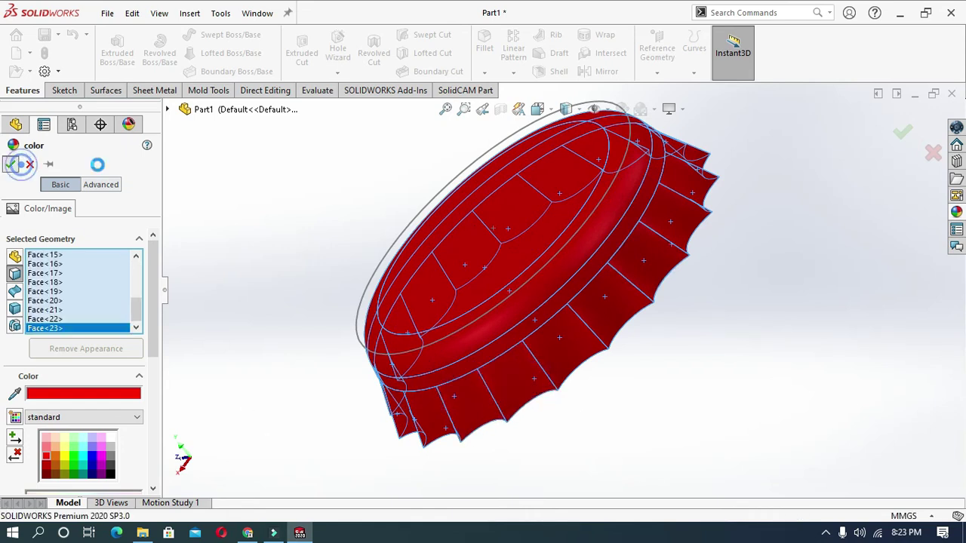
Step: Check the grey underside, return to the previous view, and set display style to Shaded without edges
middle_drag(264, 209, 350, 302)
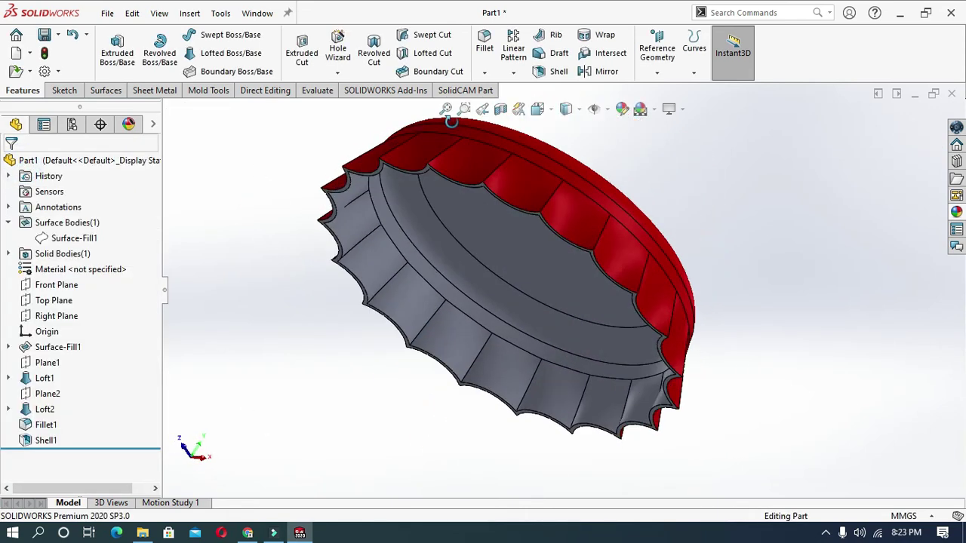
click(482, 109)
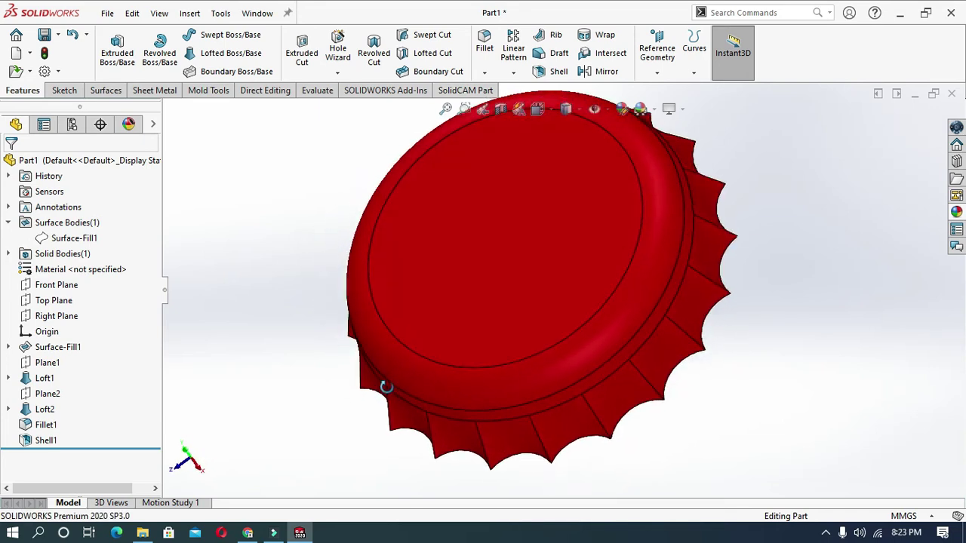
click(567, 109)
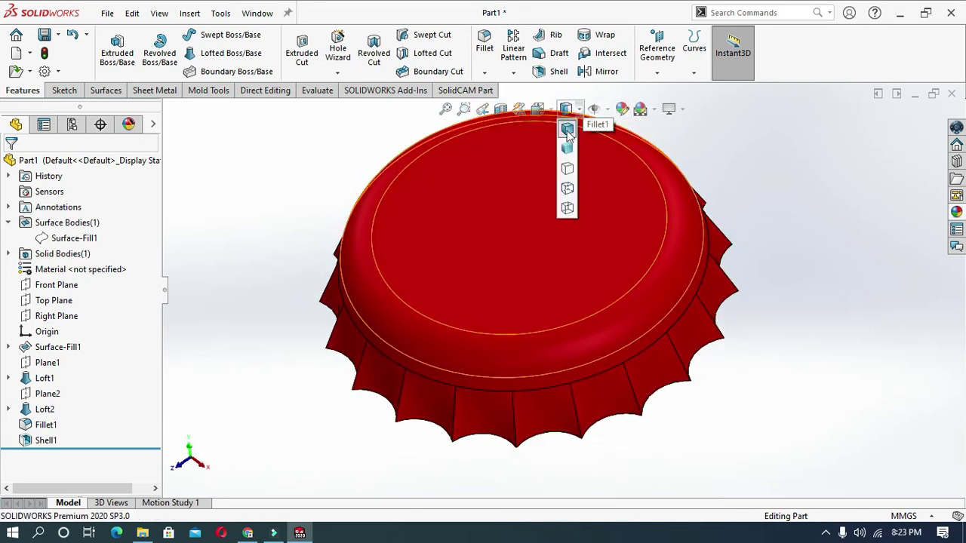
click(568, 151)
mouse_move(295, 442)
middle_down()
mouse_move(300, 294)
mouse_move(352, 292)
mouse_move(294, 323)
mouse_move(339, 367)
mouse_move(302, 414)
mouse_move(304, 276)
middle_up()
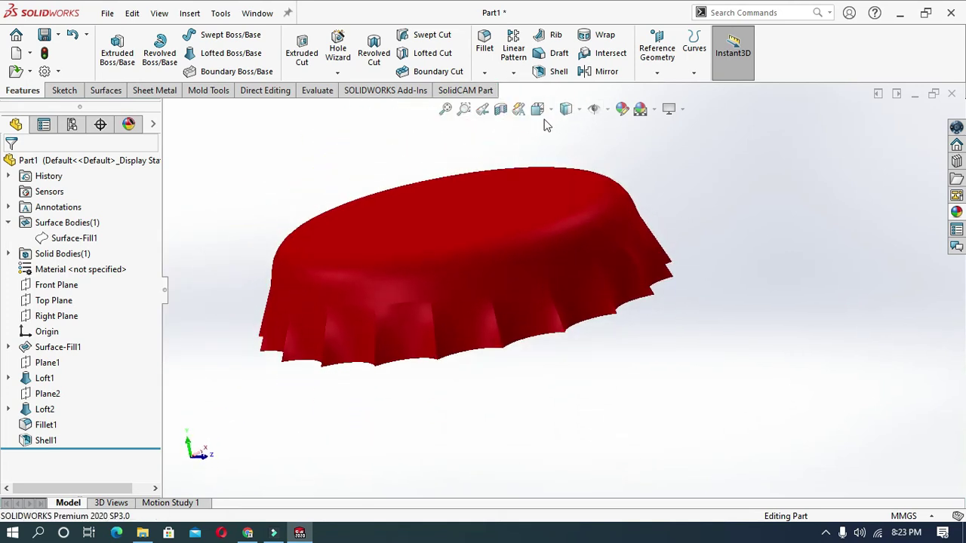
Step: Split the display into Front, Left, Top and Trimetric viewports and make Trimetric active
click(567, 110)
click(538, 109)
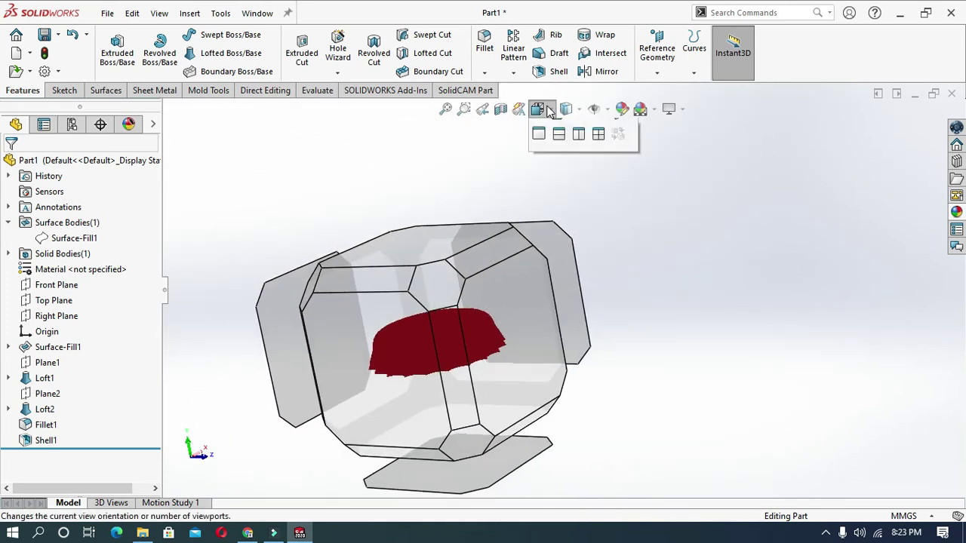
click(597, 208)
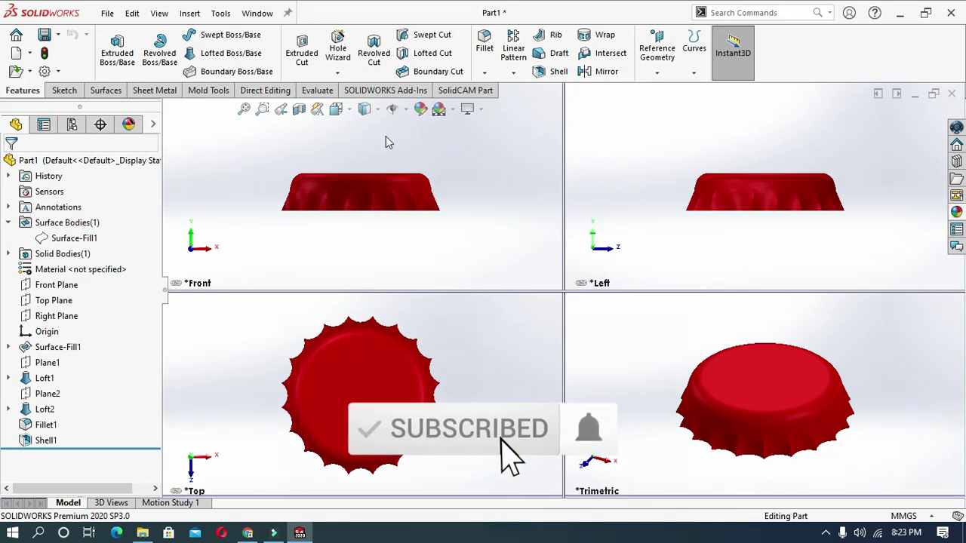
click(610, 332)
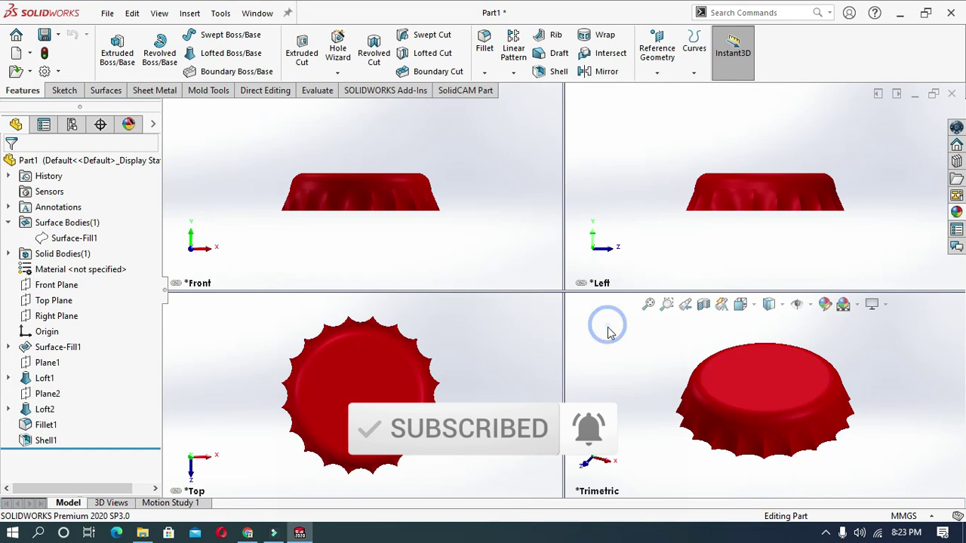
click(634, 335)
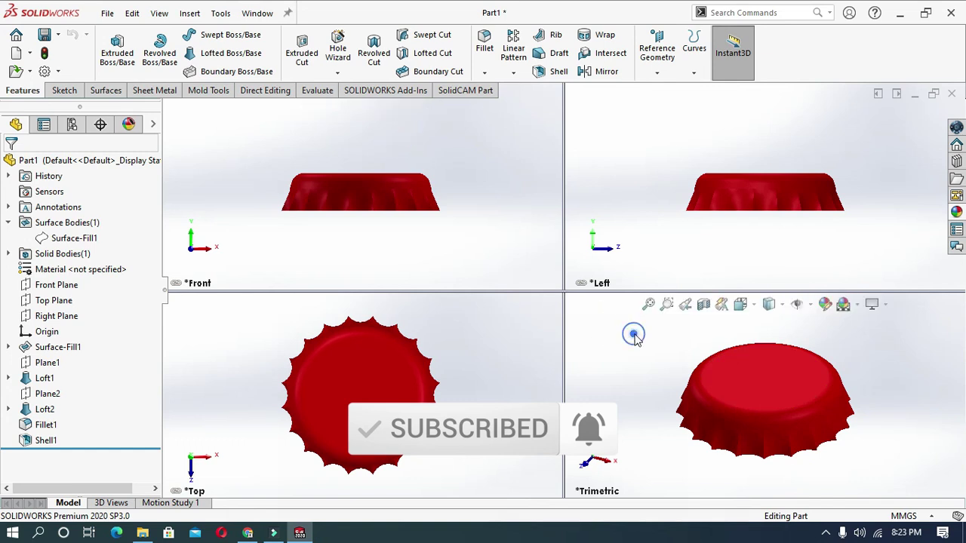
click(770, 303)
click(753, 303)
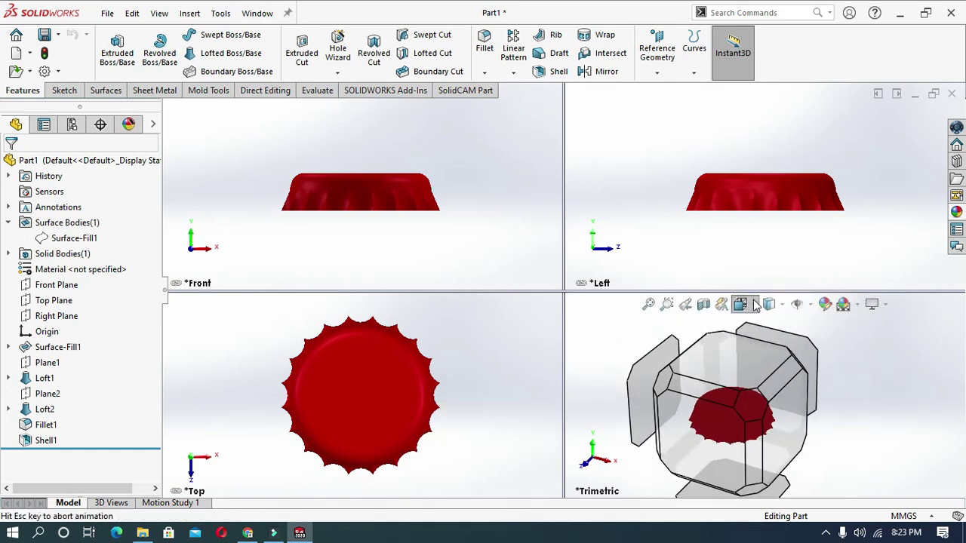
Step: Return to a single Trimetric view, zoom and orbit the cap, then apply a preset orientation
click(742, 404)
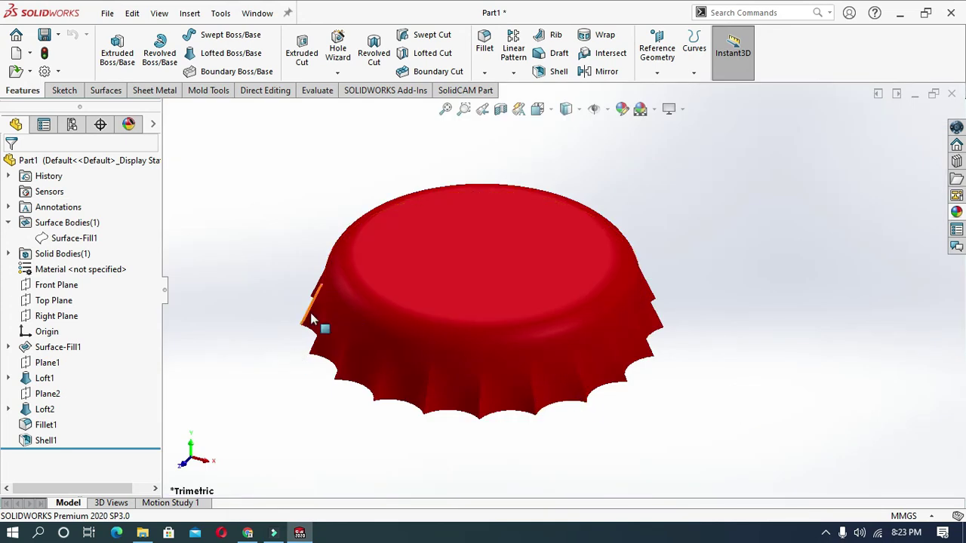
scroll(311, 317, down, 2)
mouse_move(257, 397)
middle_down()
mouse_move(261, 280)
mouse_move(274, 280)
mouse_move(283, 340)
mouse_move(298, 349)
middle_up()
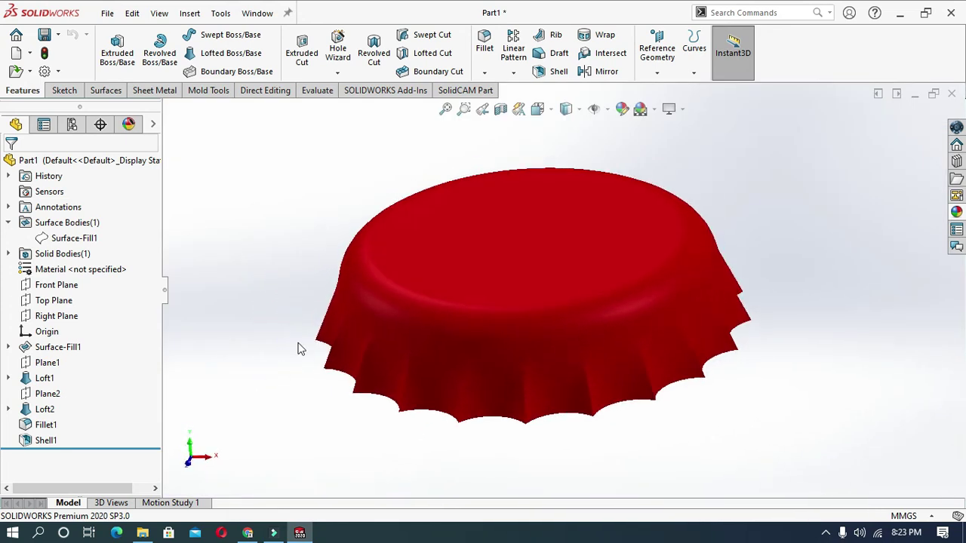
click(539, 108)
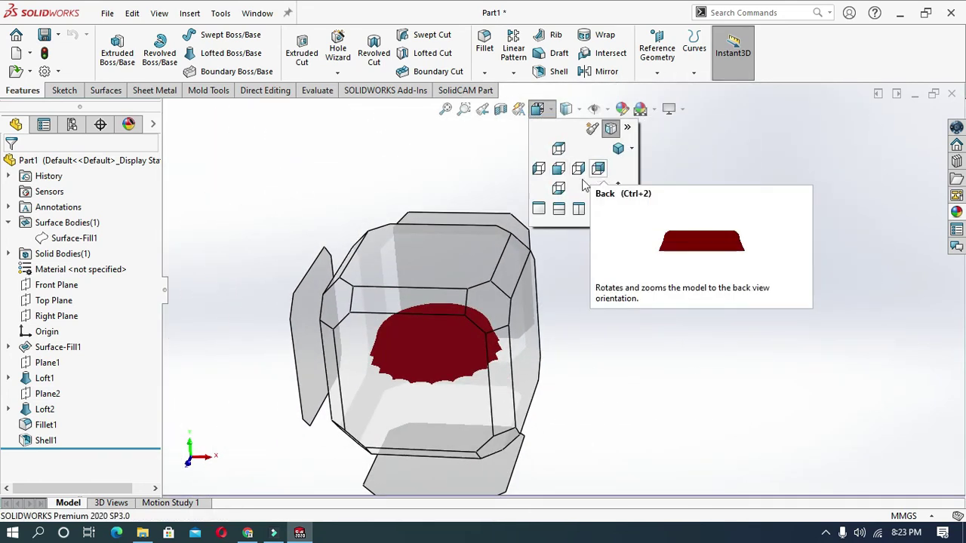
click(611, 128)
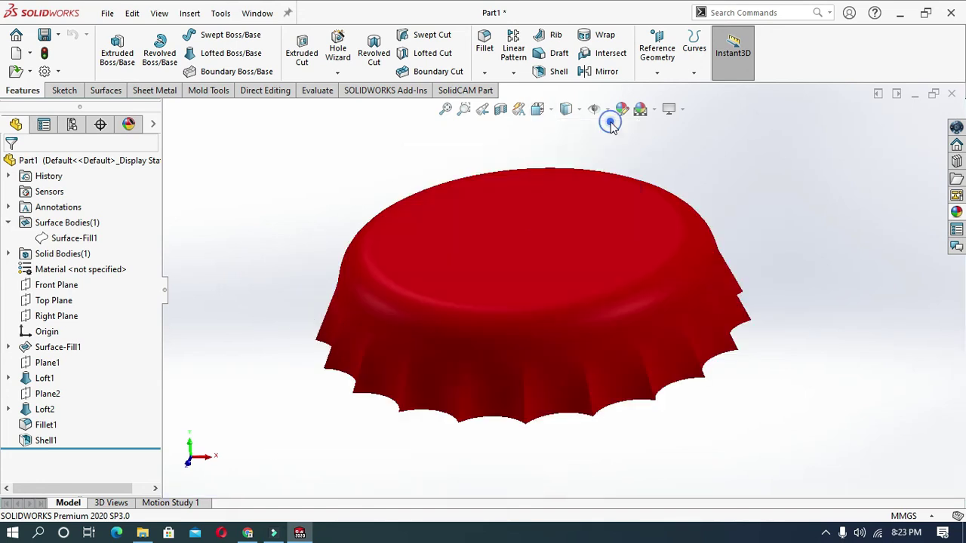